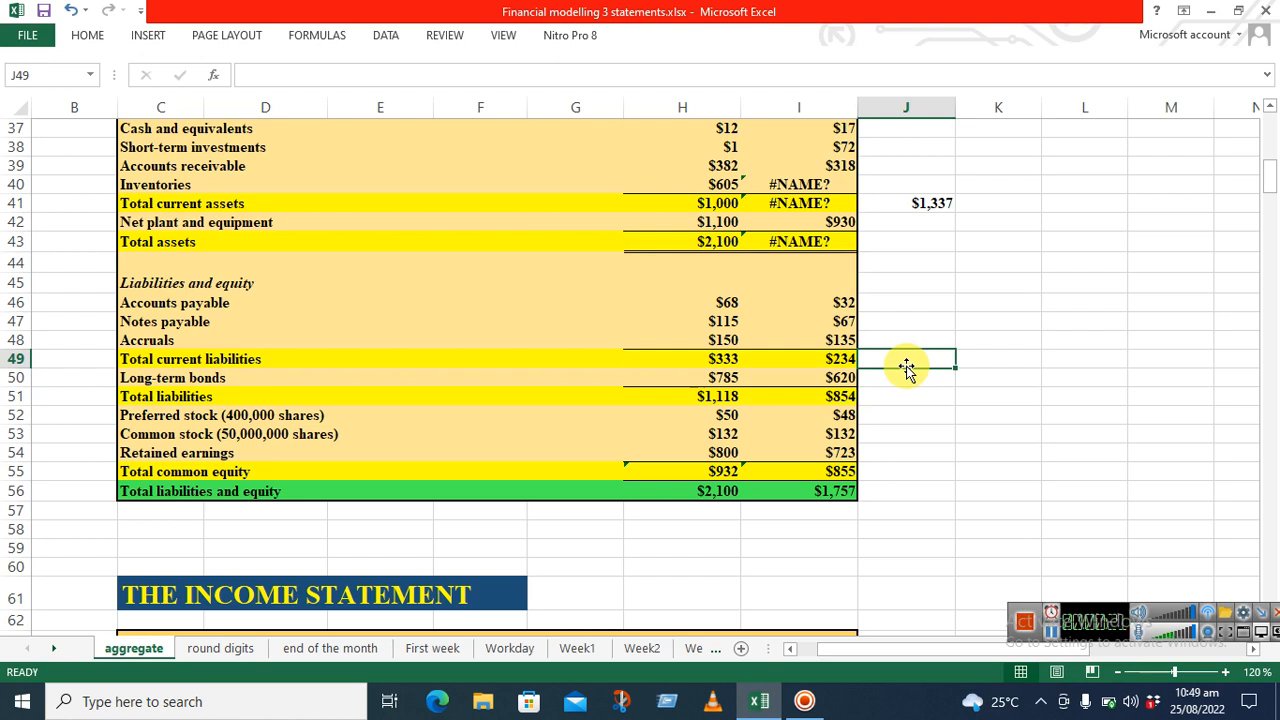
Step: Start an AGGREGATE formula in cell K49 using function 9 - SUM and option 4 - Ignore nothing
key("Up")
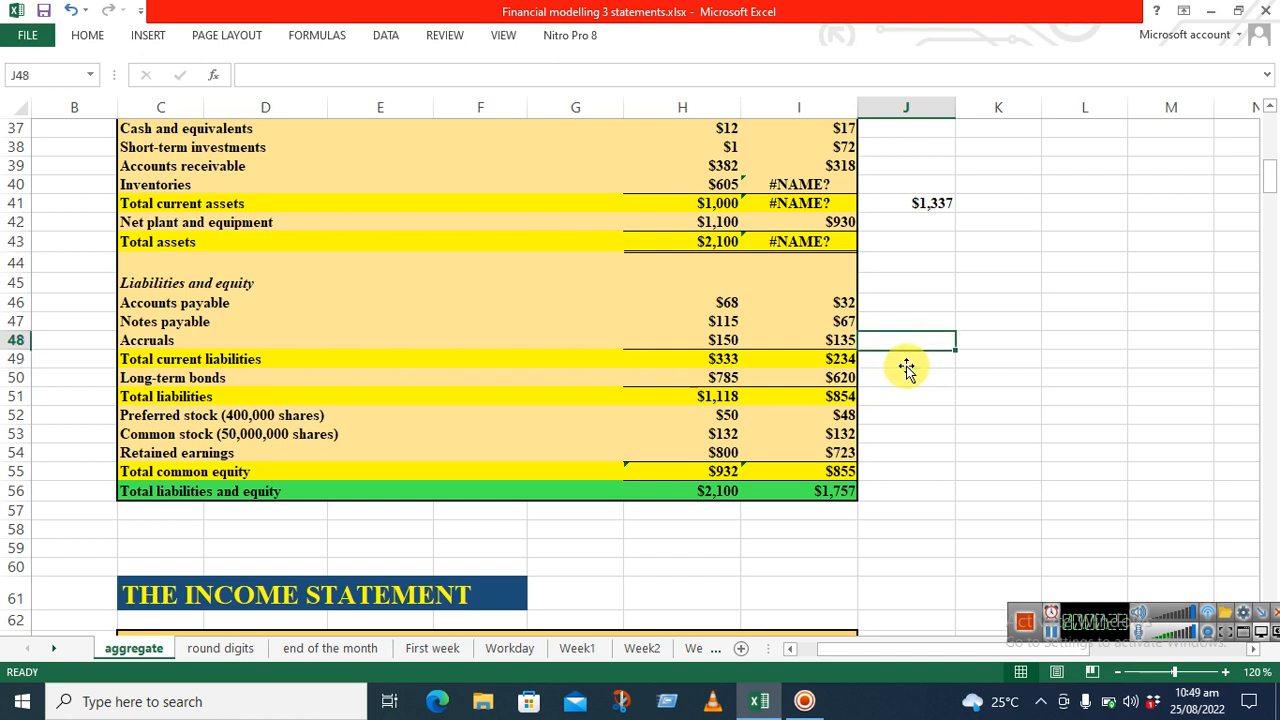
key("Right")
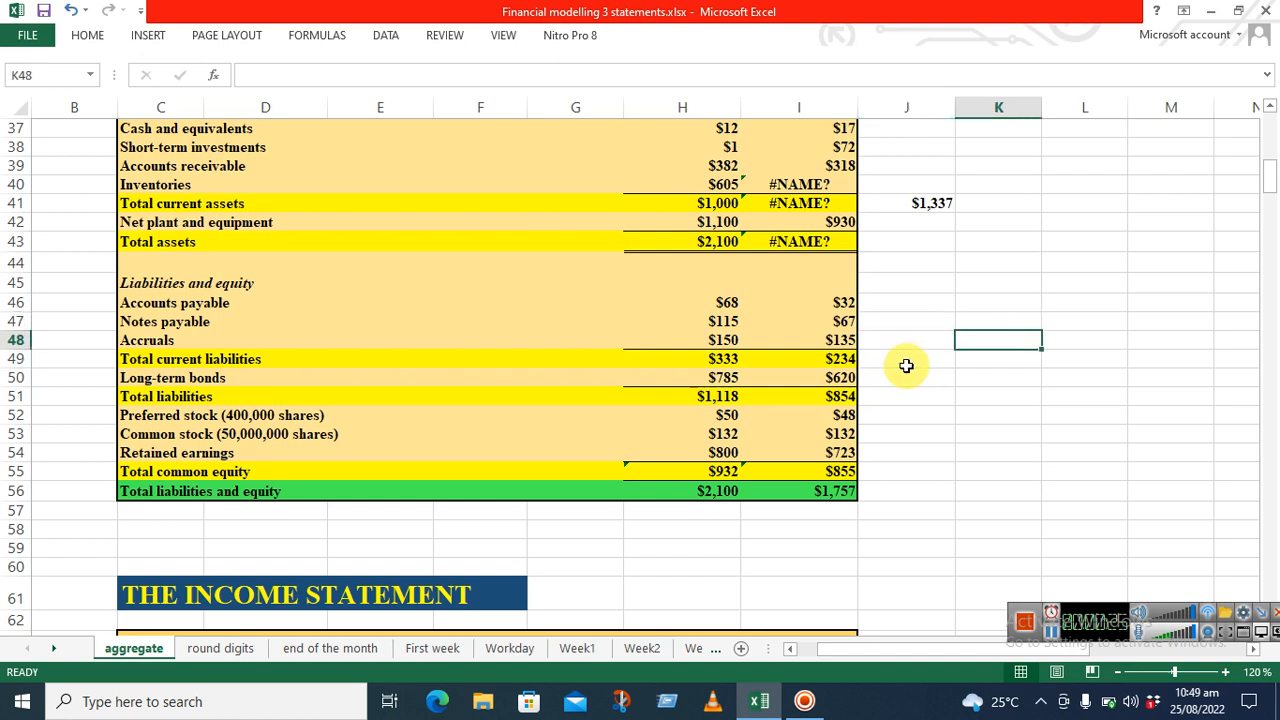
key("Down")
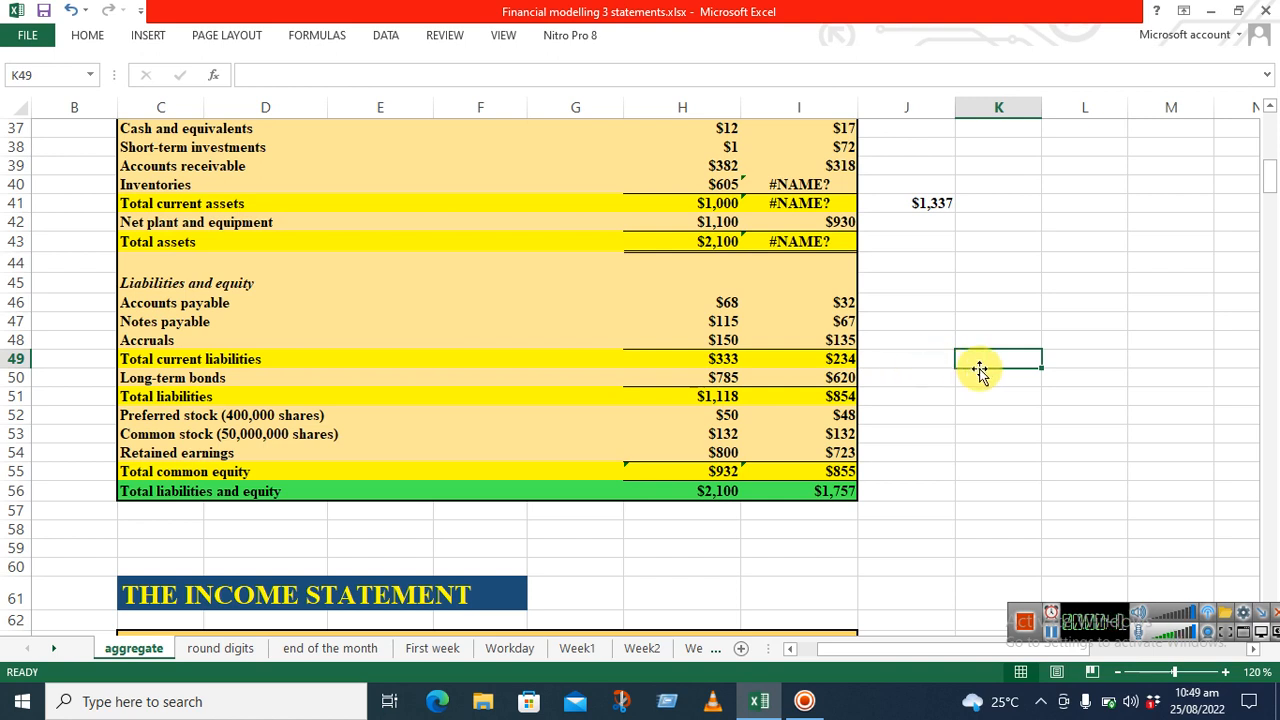
type("=")
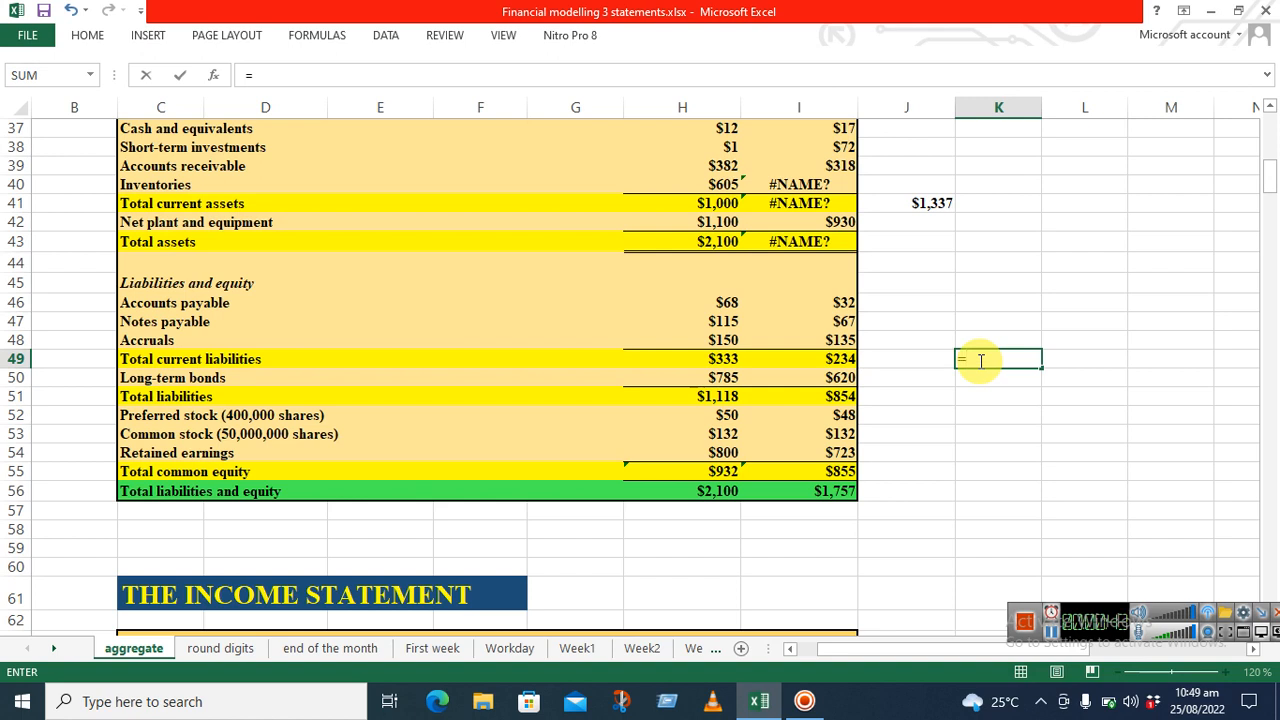
type("agg")
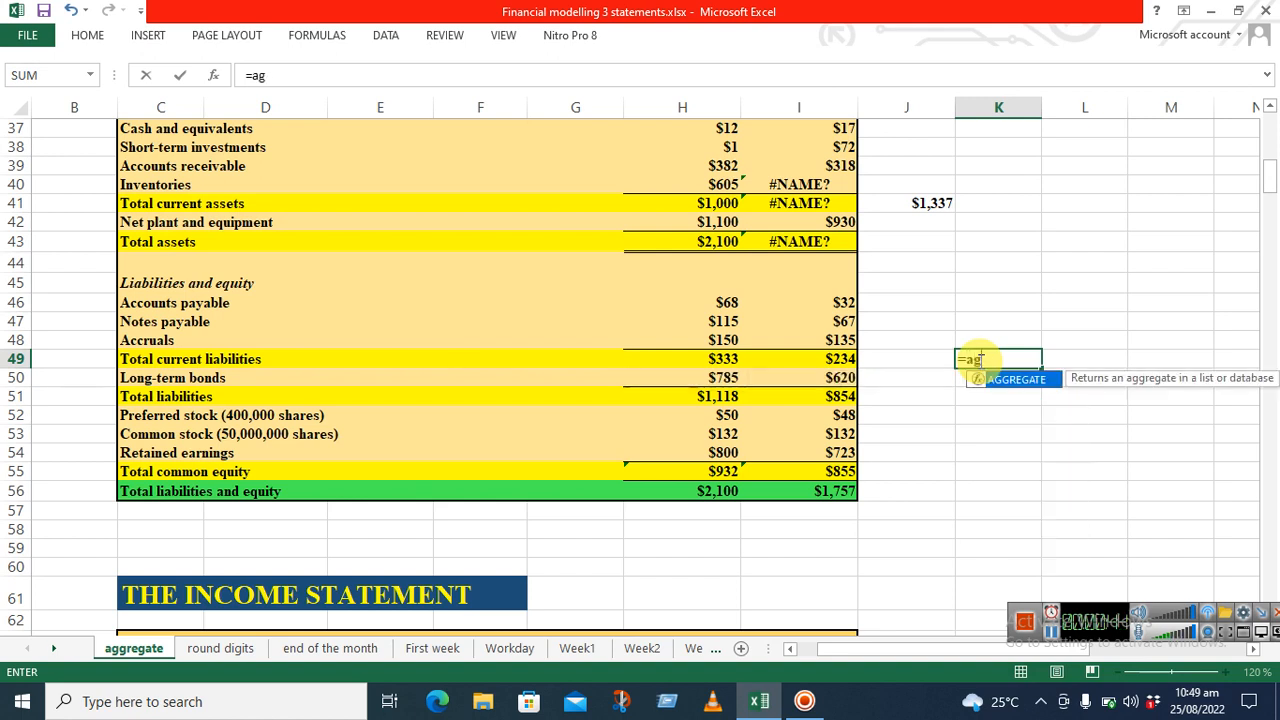
double_click(1042, 379)
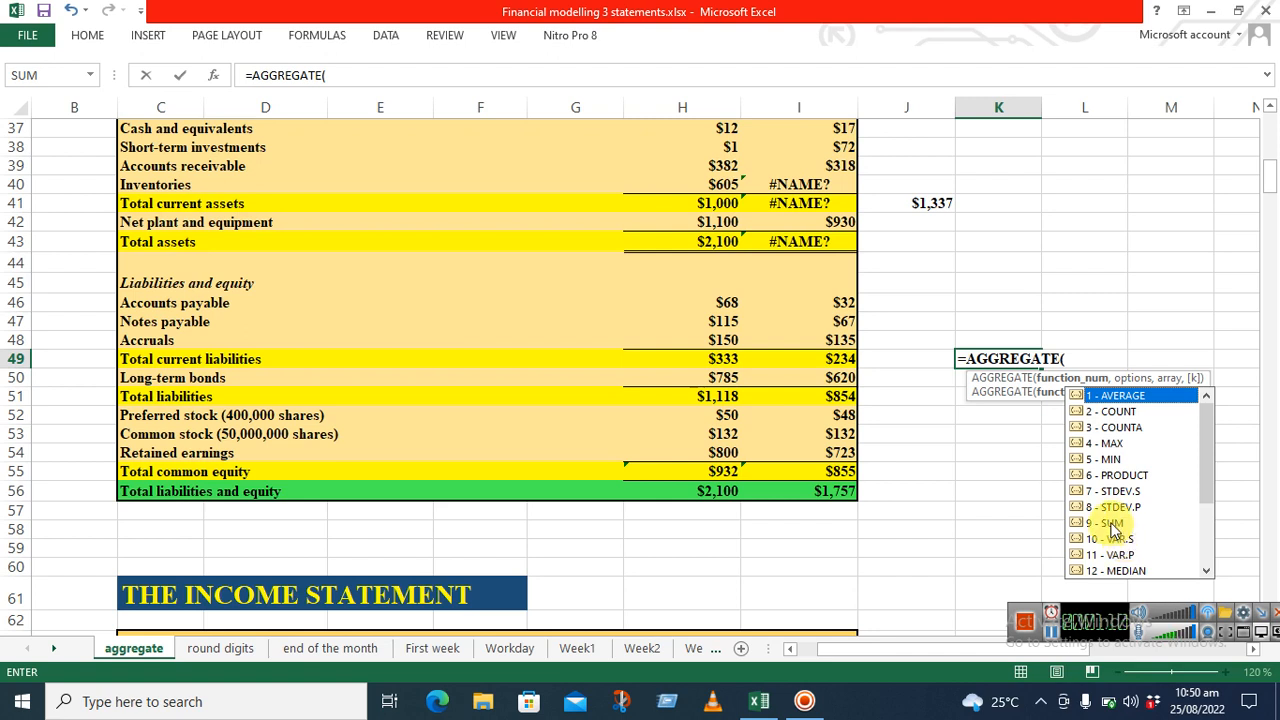
double_click(1110, 523)
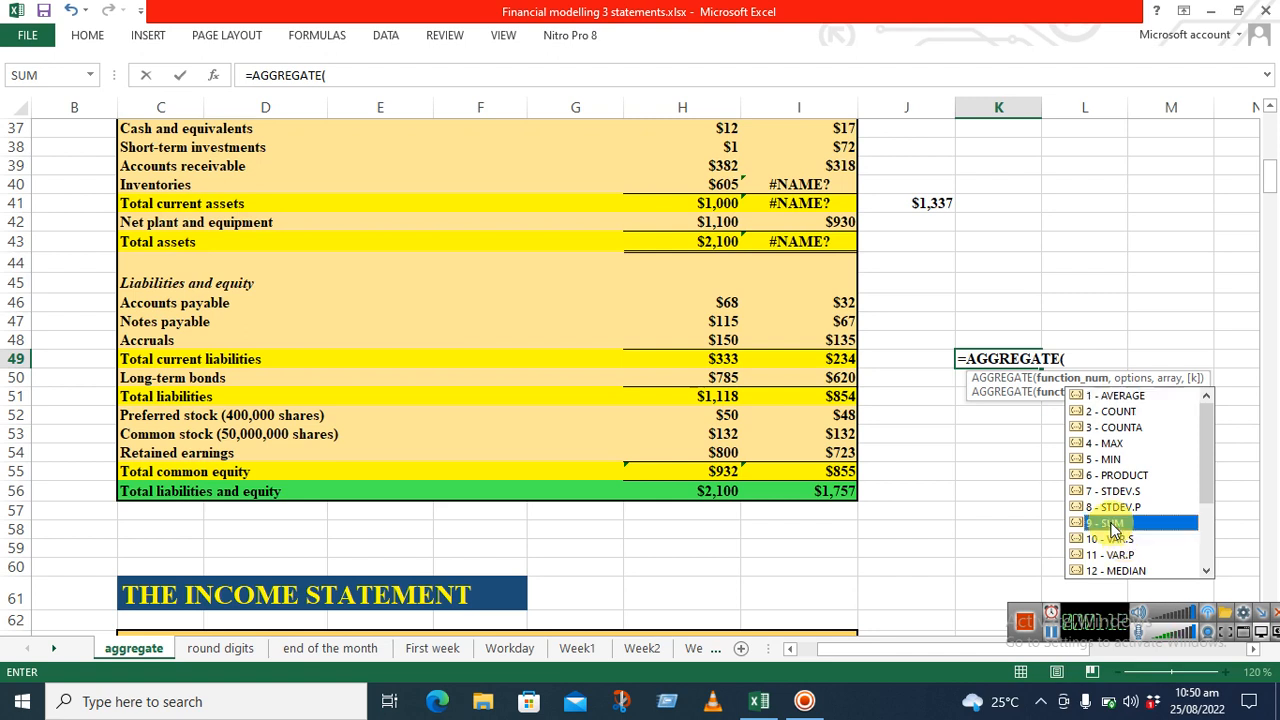
type(",")
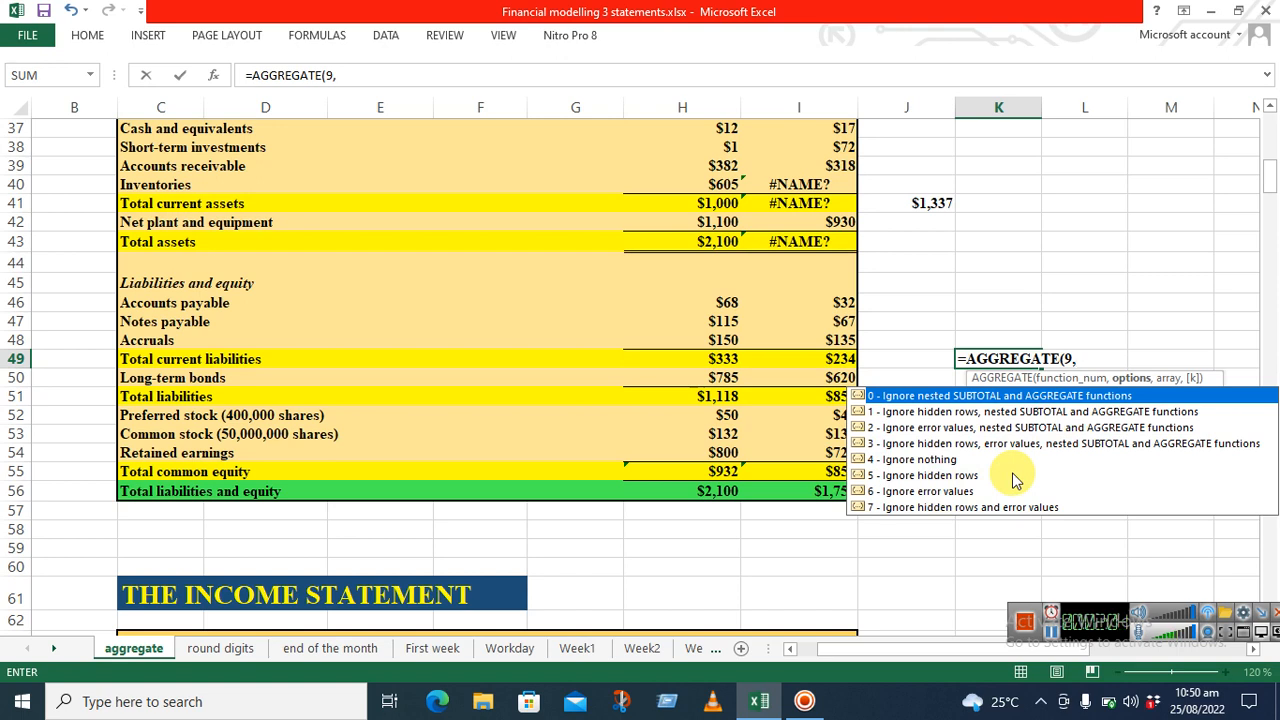
double_click(934, 462)
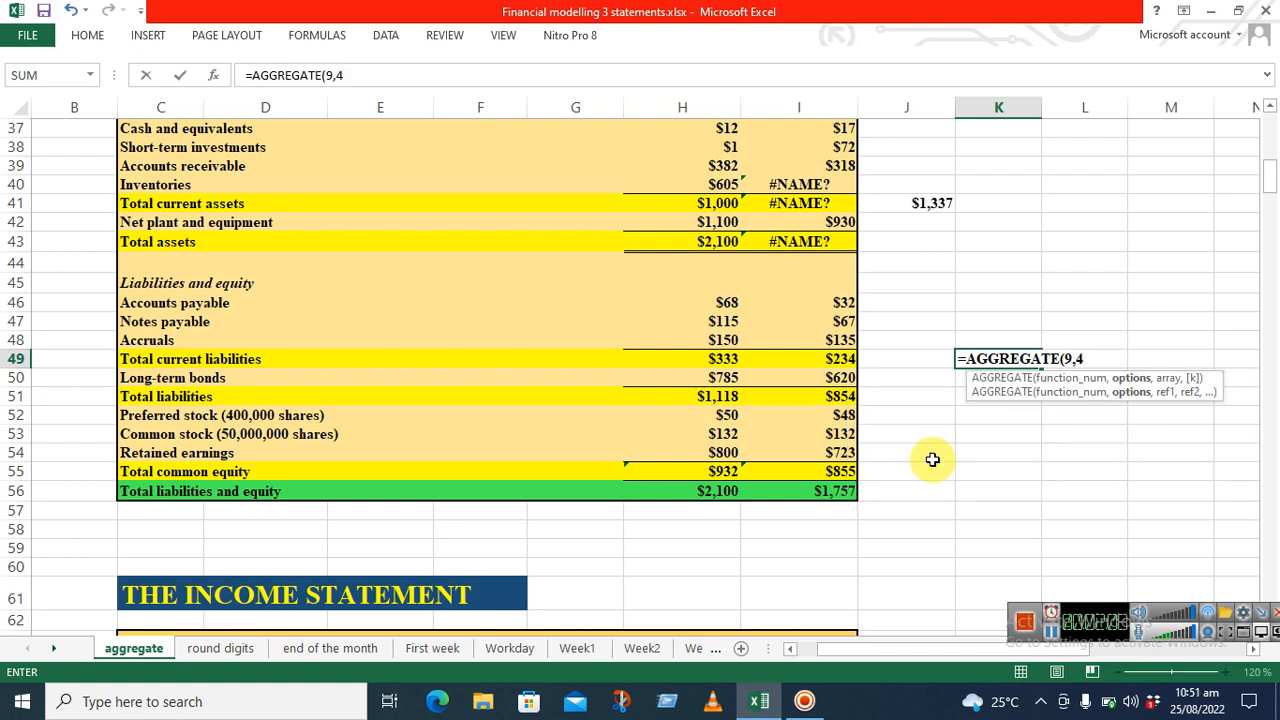
type(",")
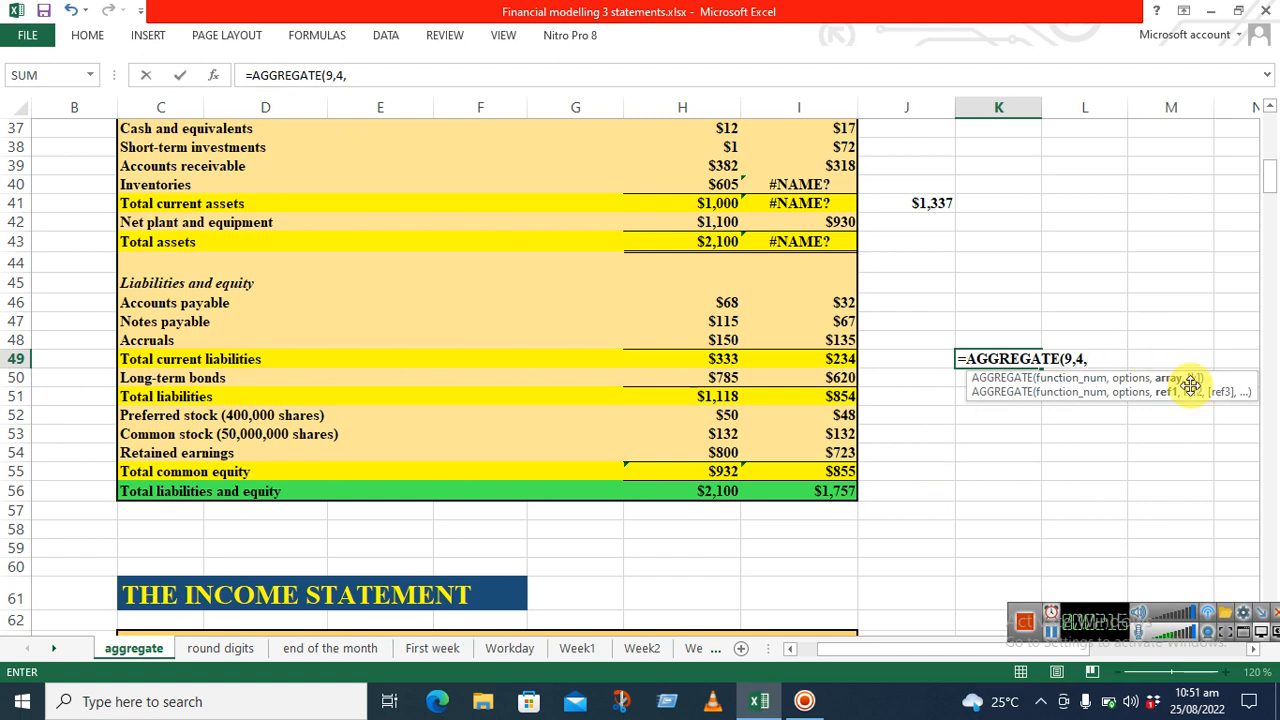
Step: Complete the AGGREGATE formula with the 2018 current liabilities range I46:I48, and compare it with the total's formula in I49
left_click(848, 303)
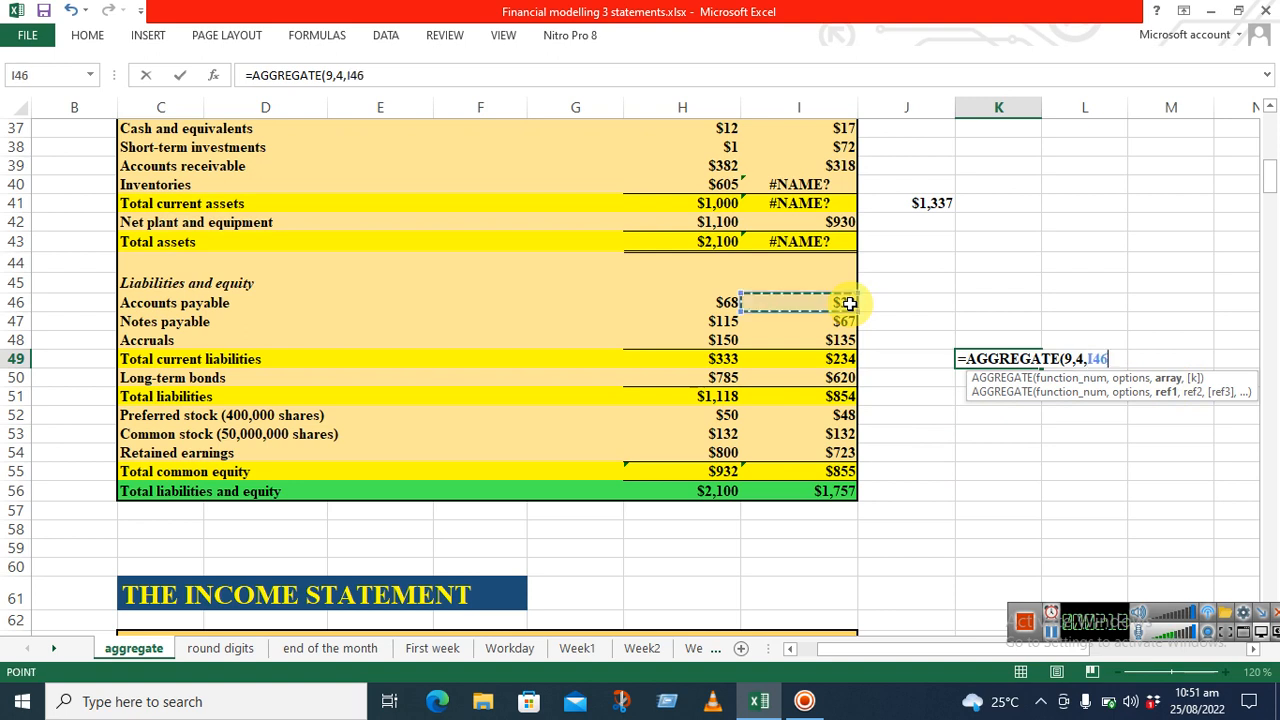
left_click_drag(848, 303, 853, 333)
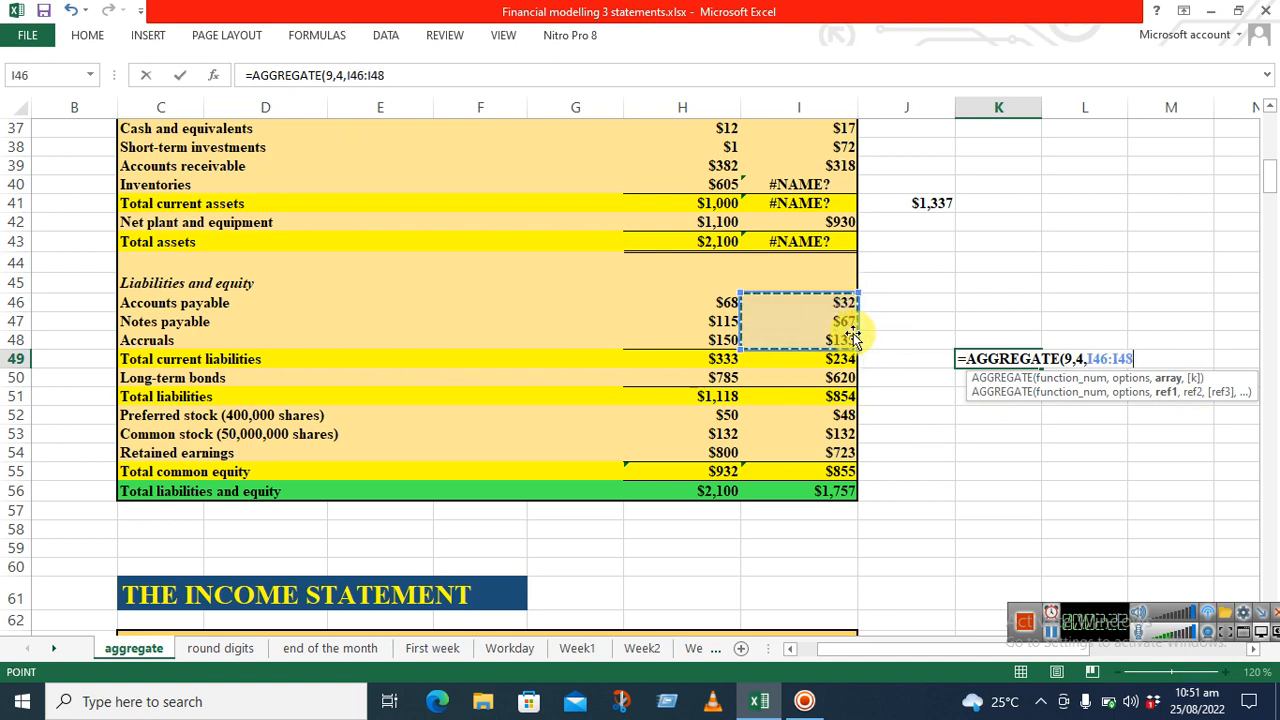
type(")")
key("Return")
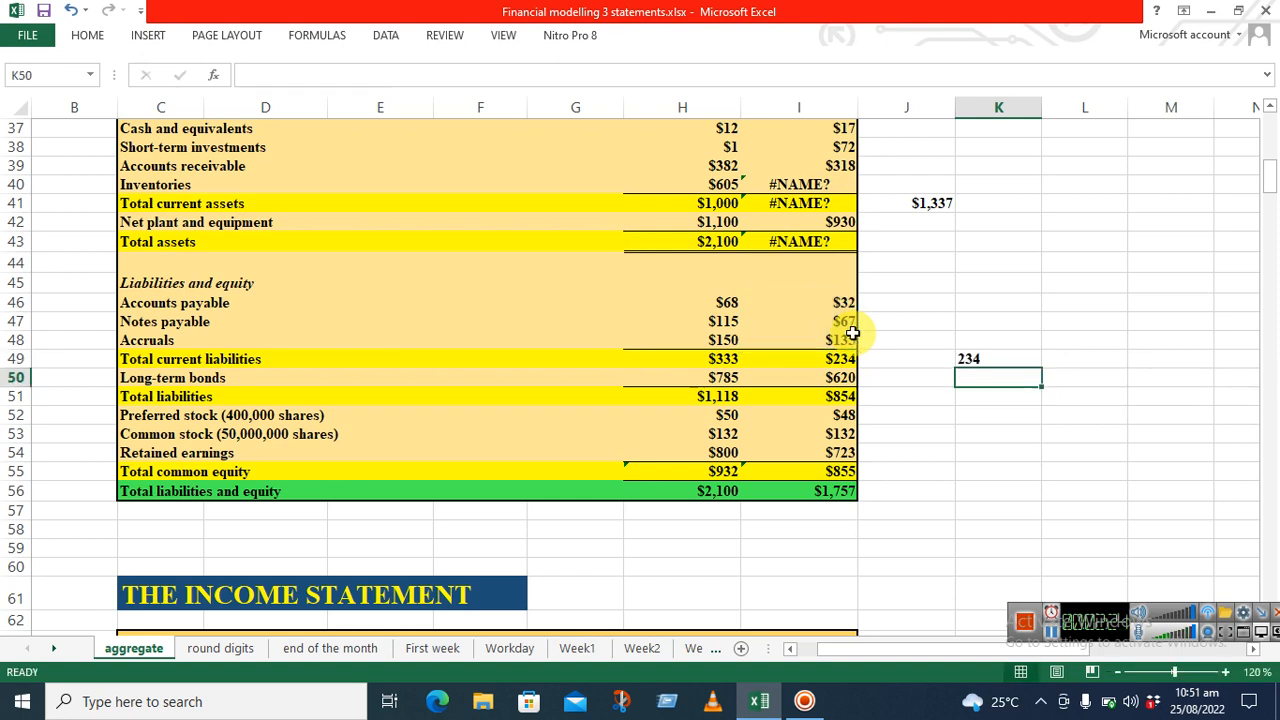
key("Up")
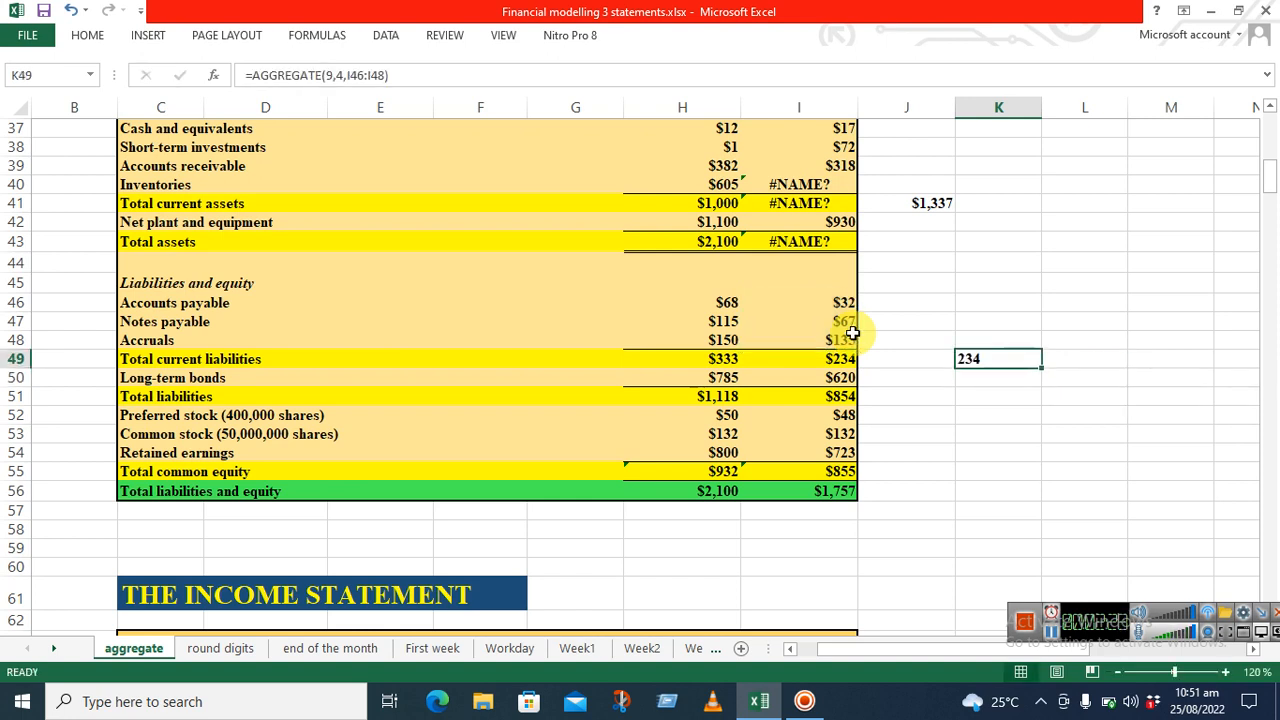
left_click(845, 360)
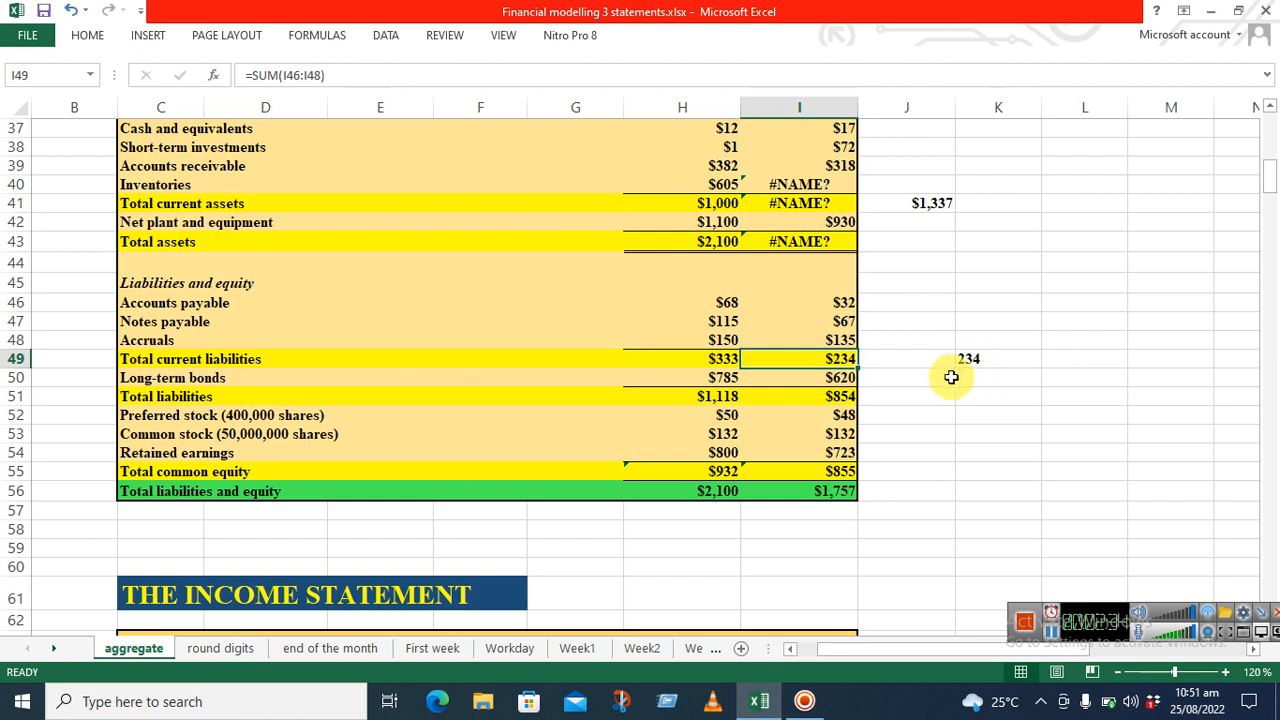
Step: Enter a SUM formula in cell K51 for the 2018 current liabilities range I46:I48
left_click(979, 401)
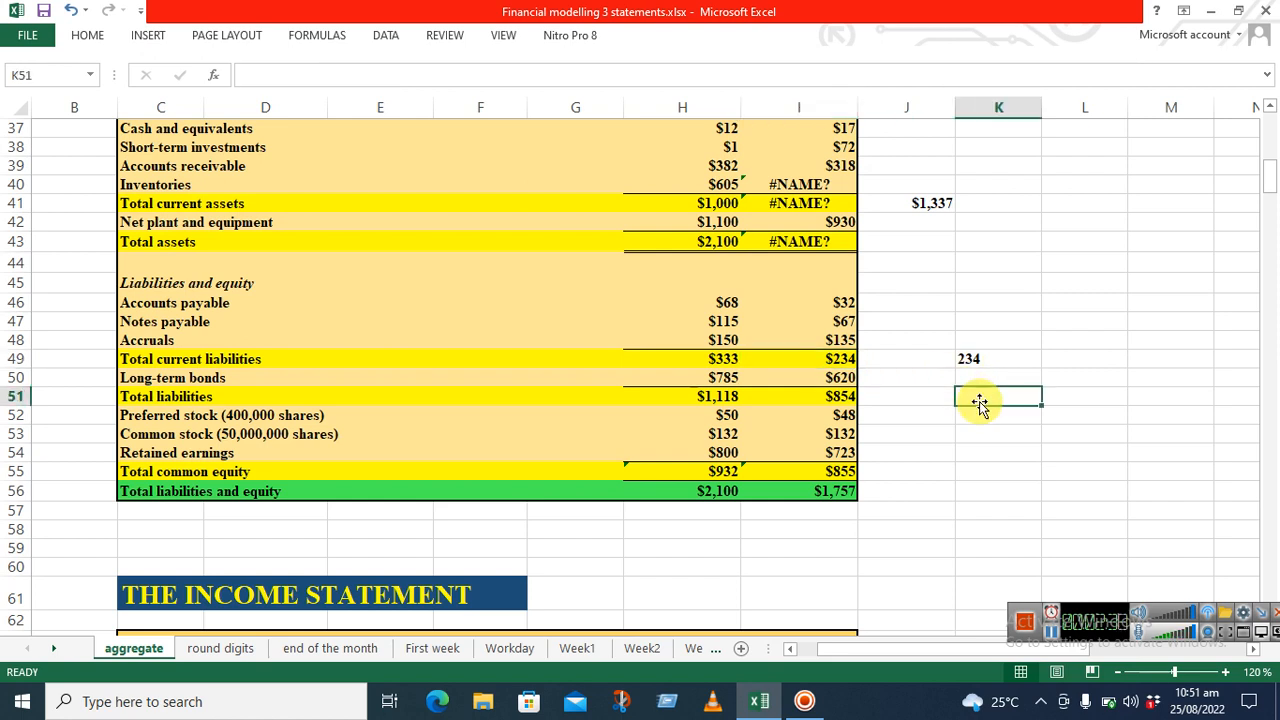
type("=")
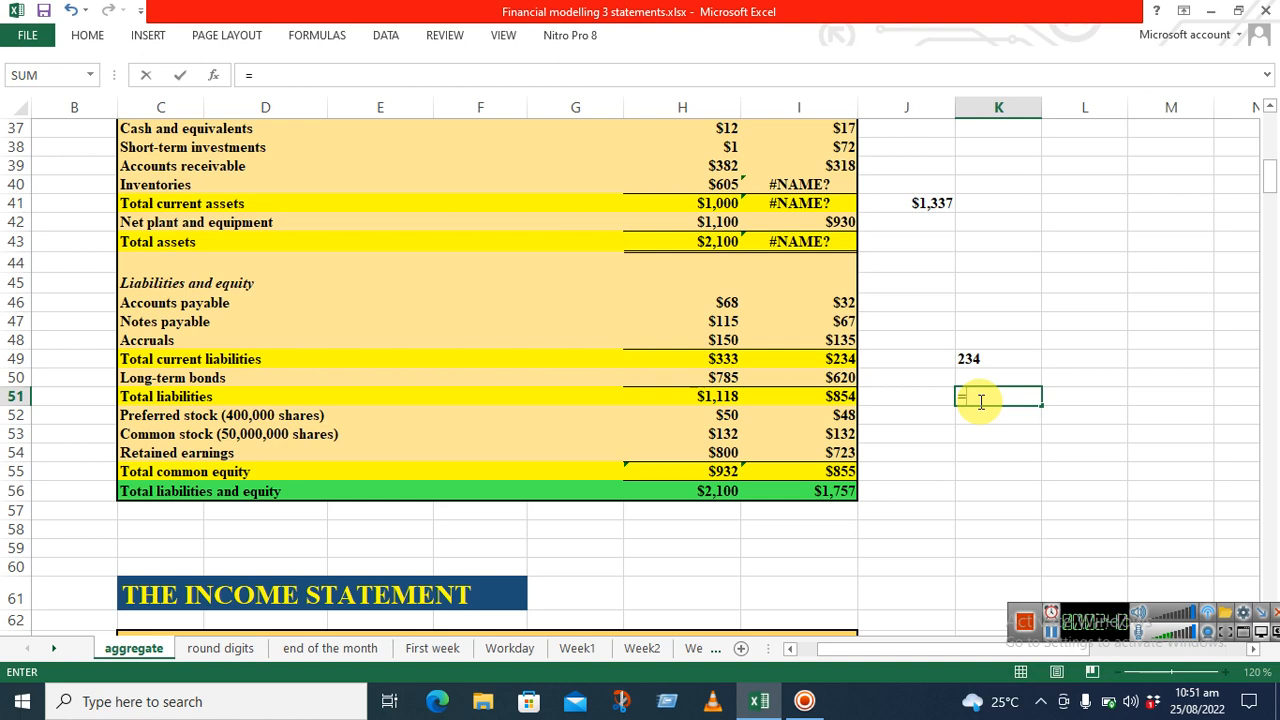
type("sum")
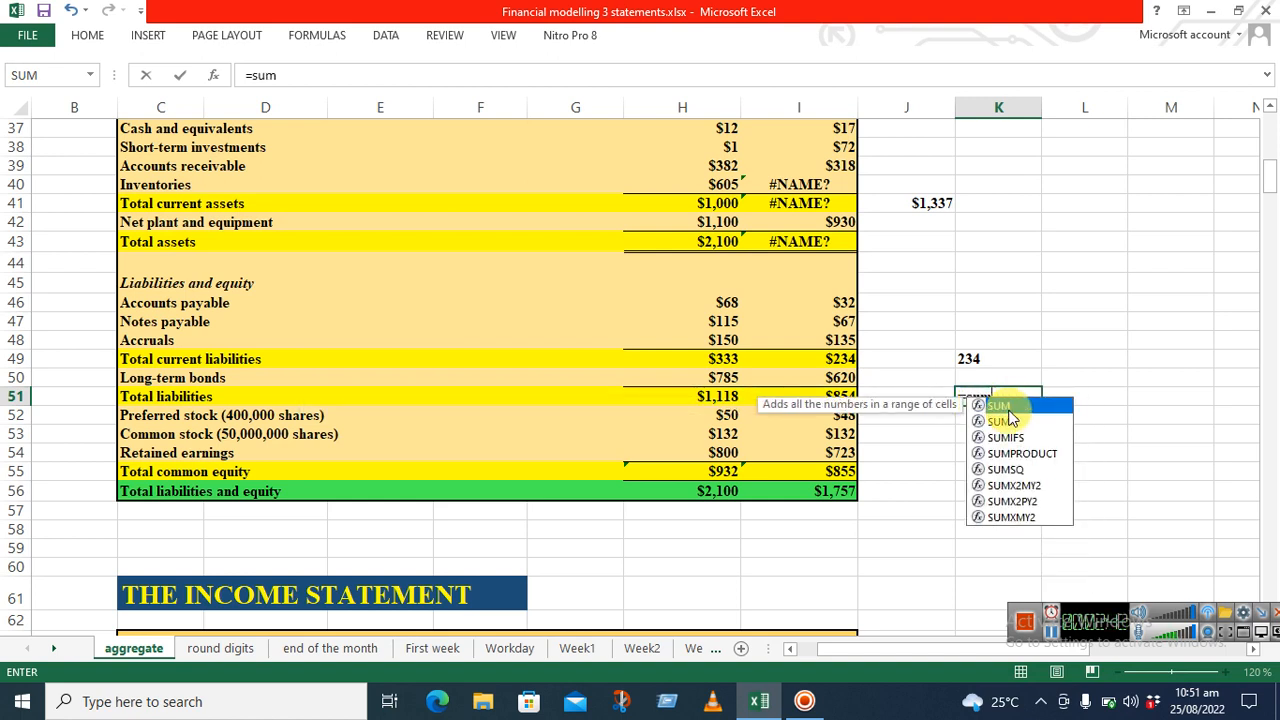
double_click(1000, 406)
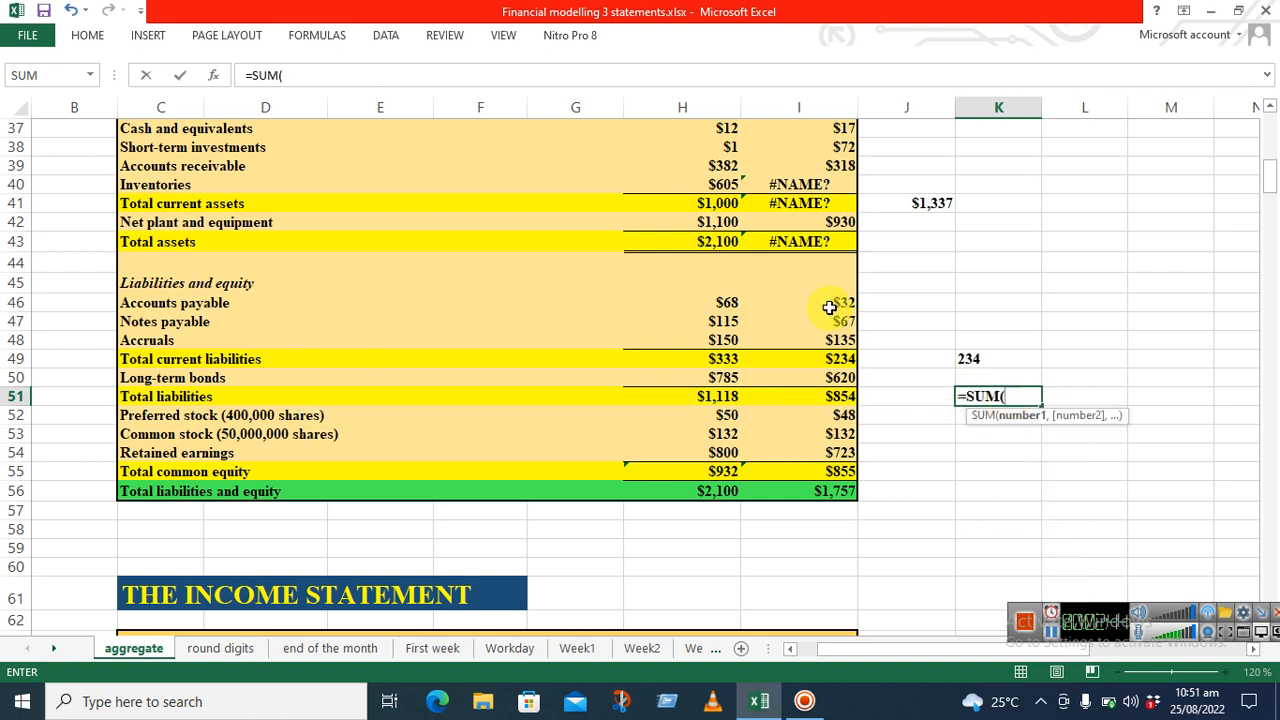
left_click_drag(829, 307, 833, 332)
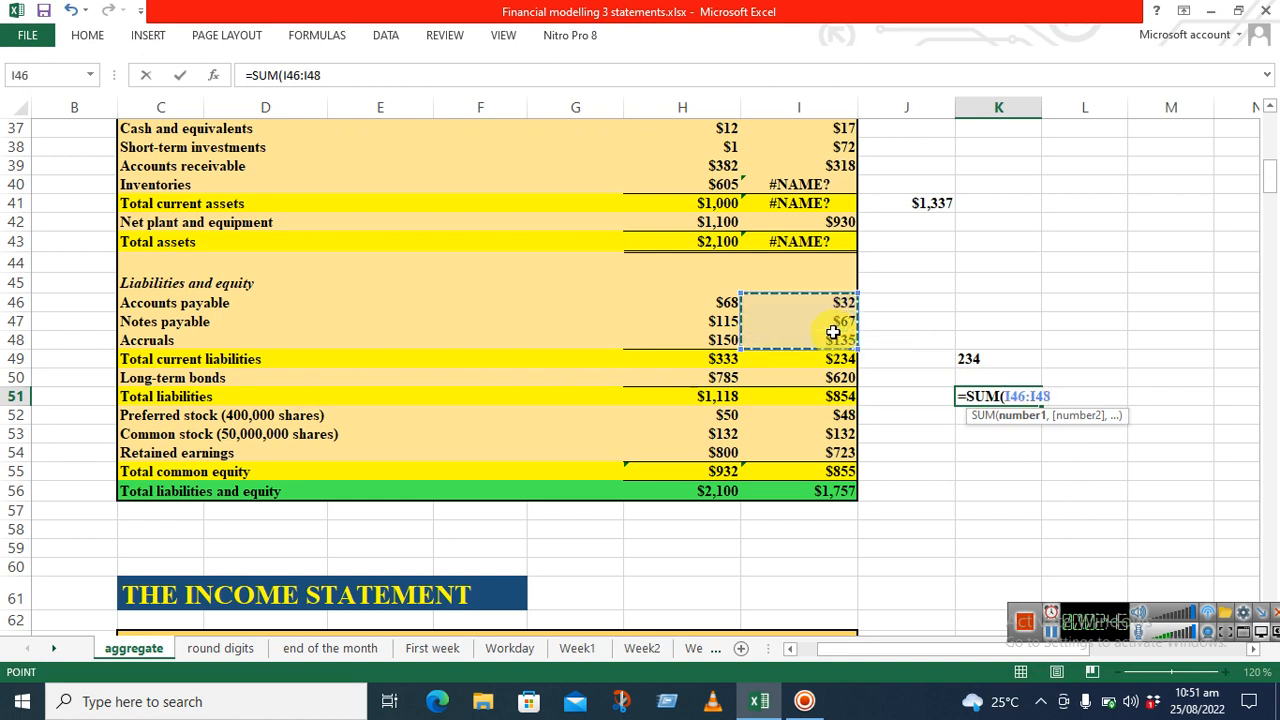
key("Return")
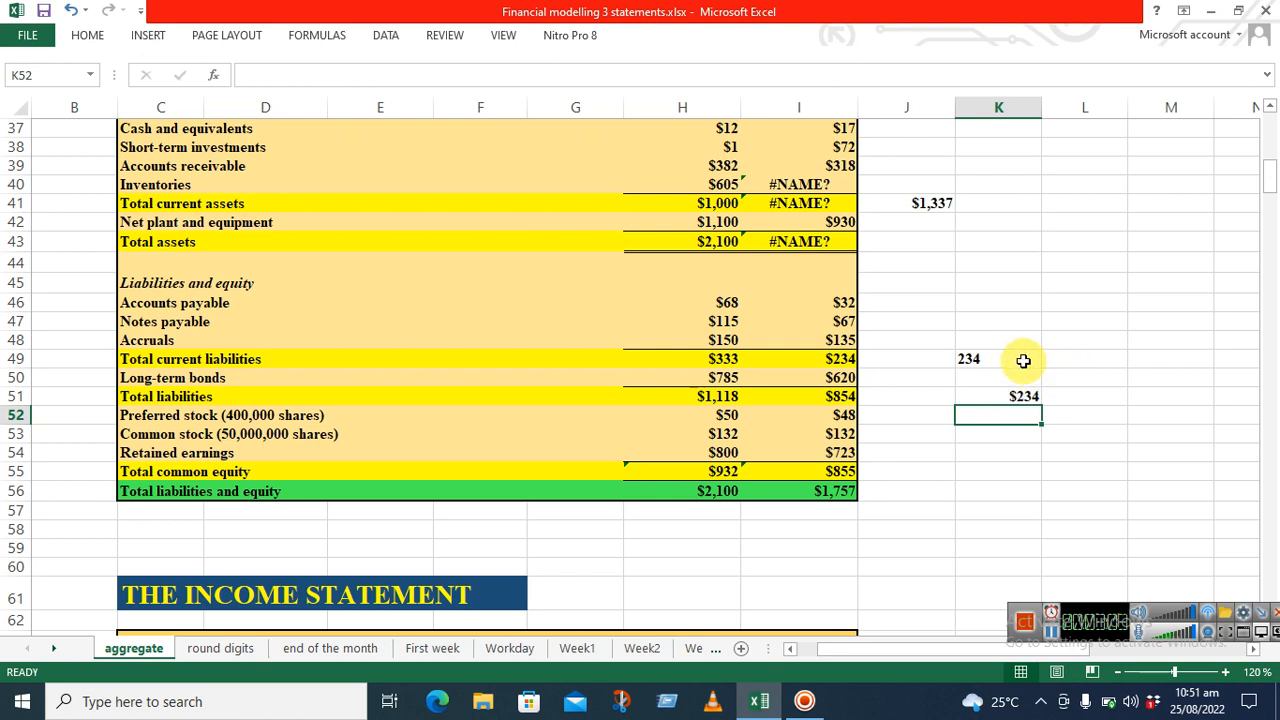
left_click(1066, 365)
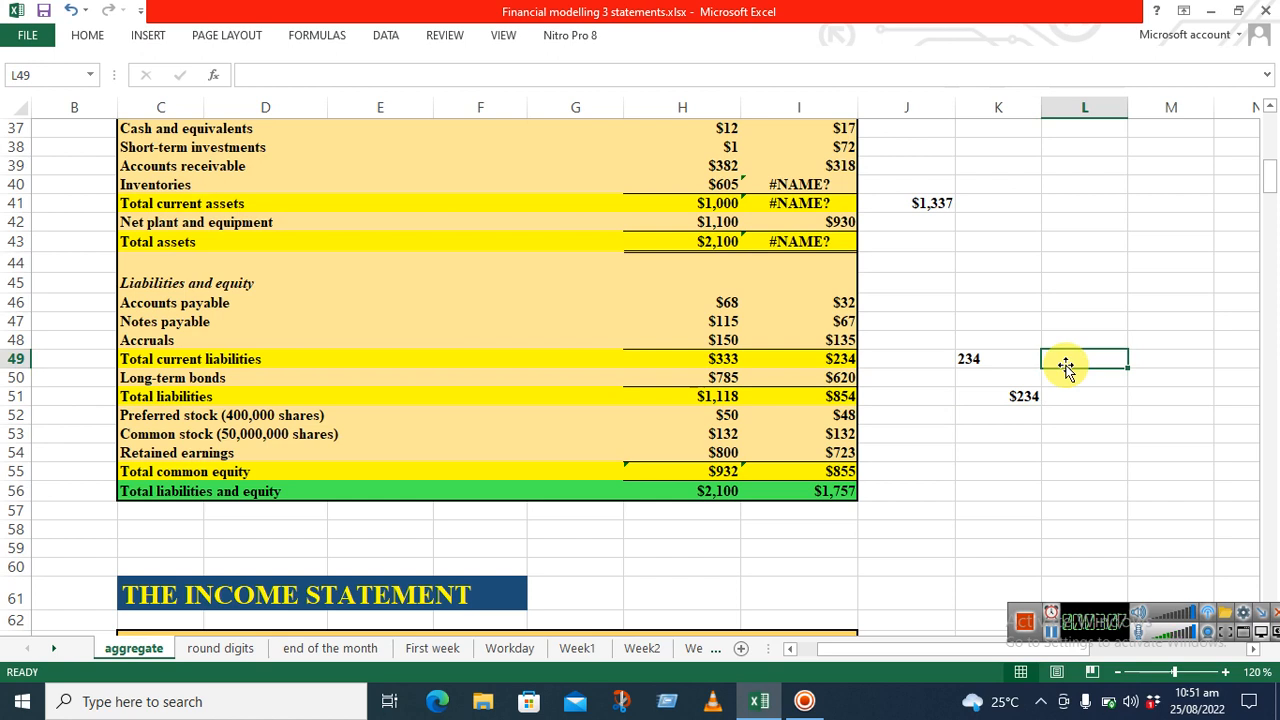
type("=")
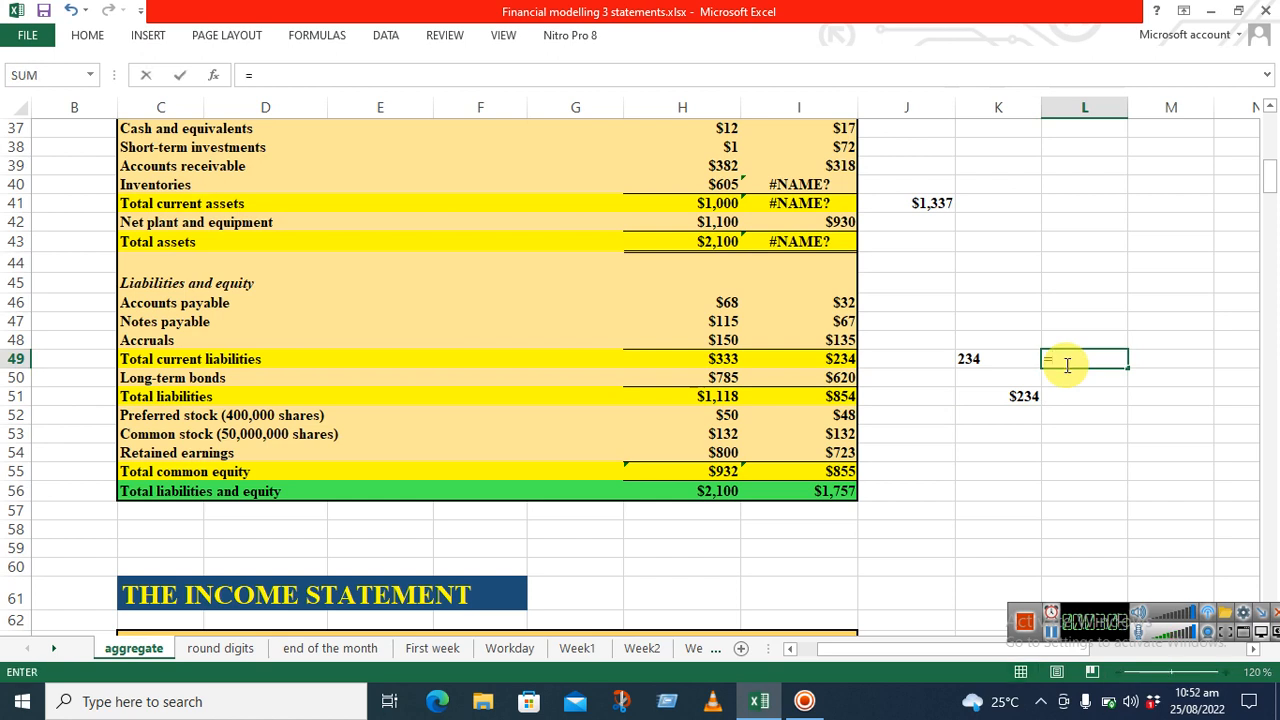
type("agg")
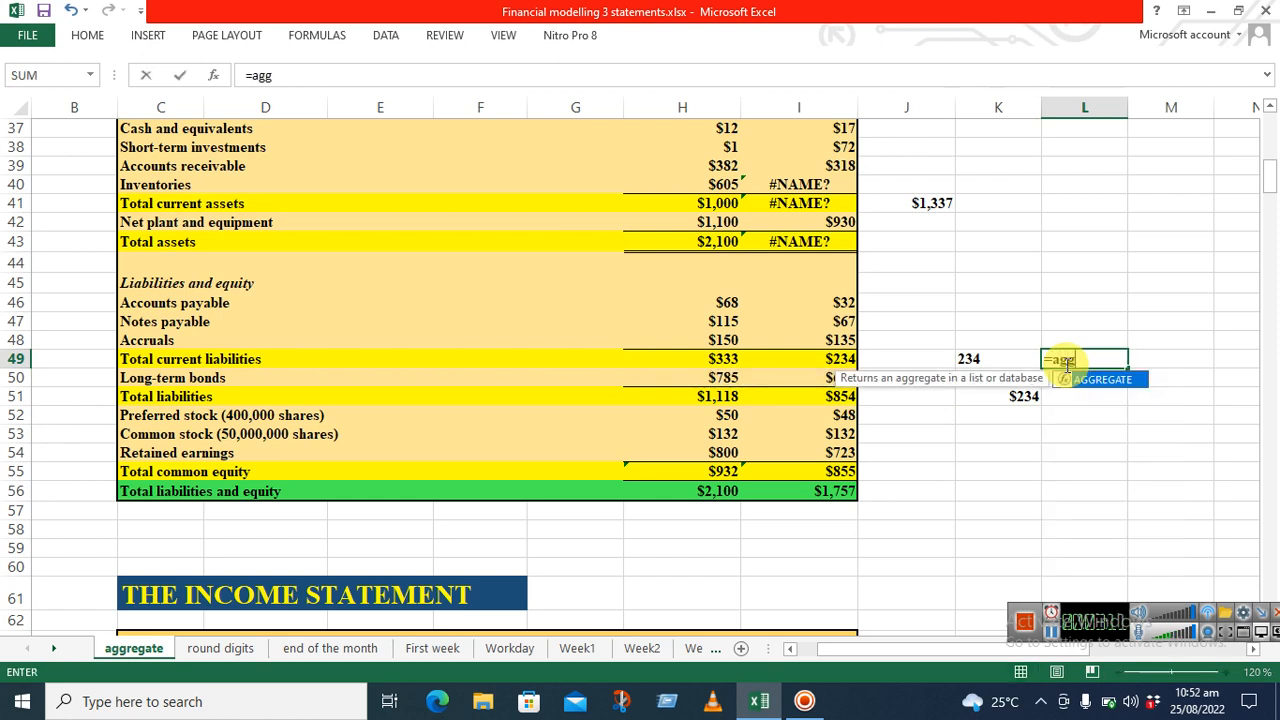
double_click(1131, 384)
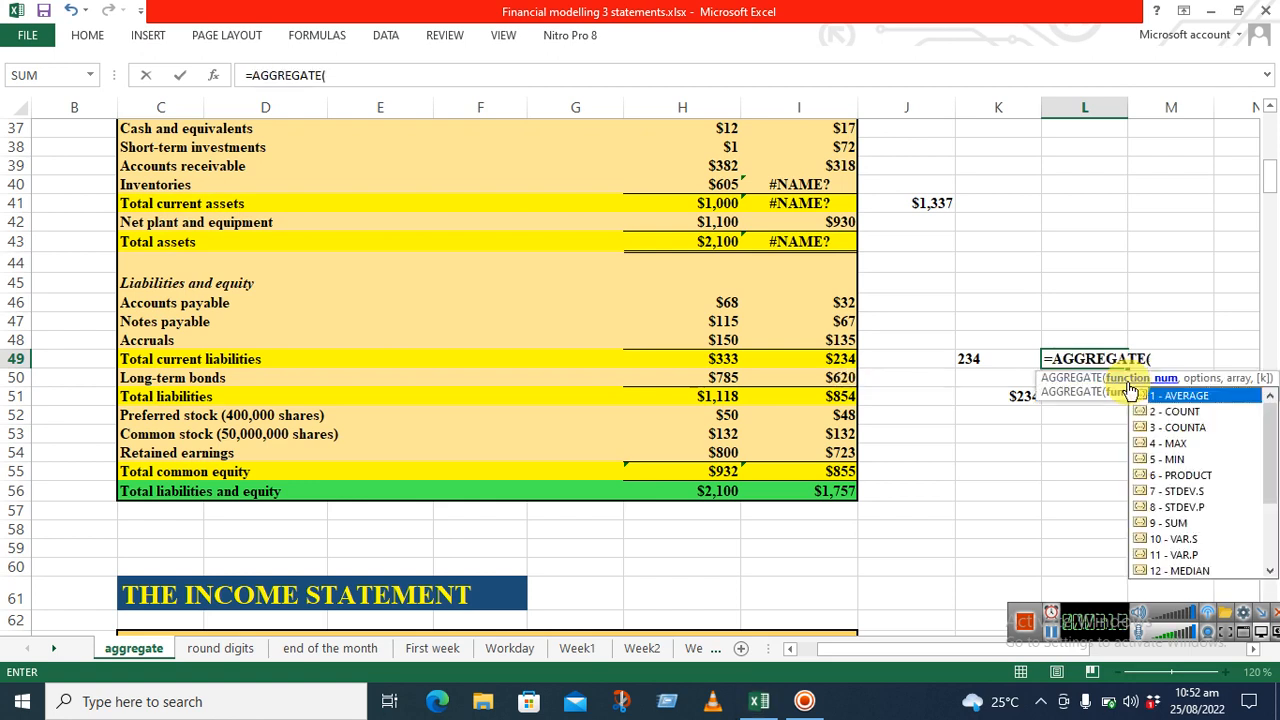
double_click(1176, 523)
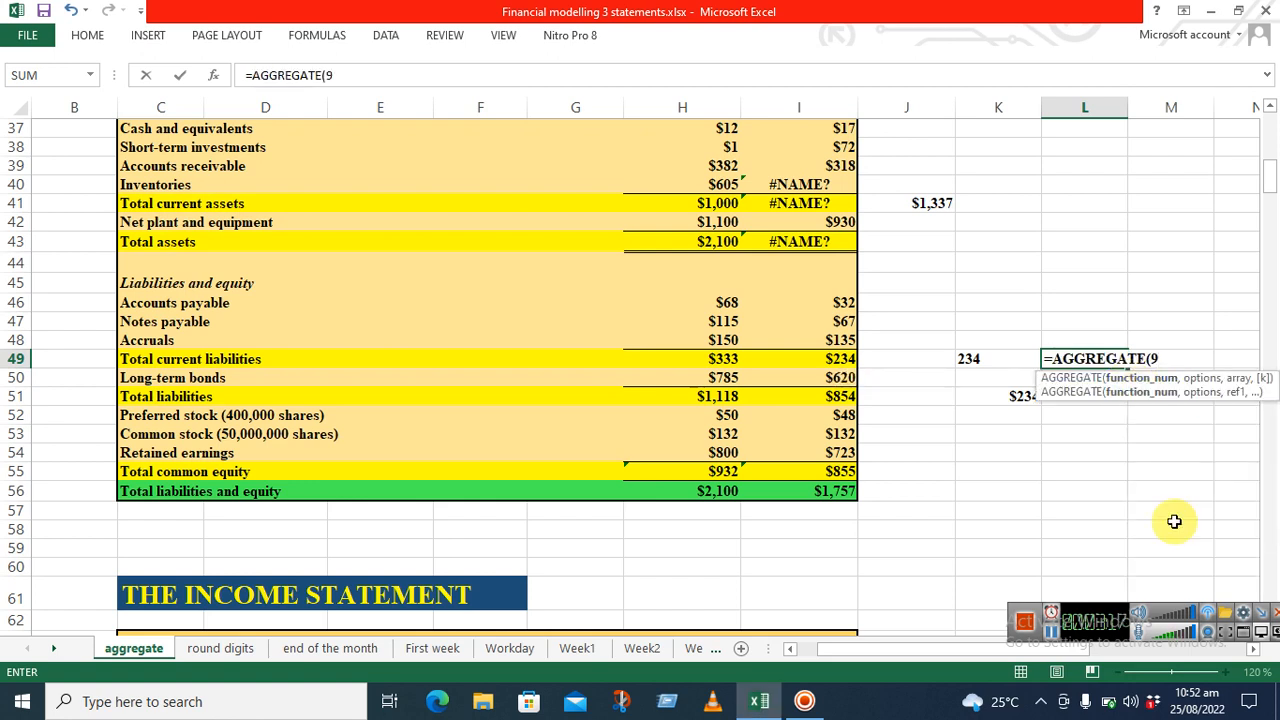
type(",")
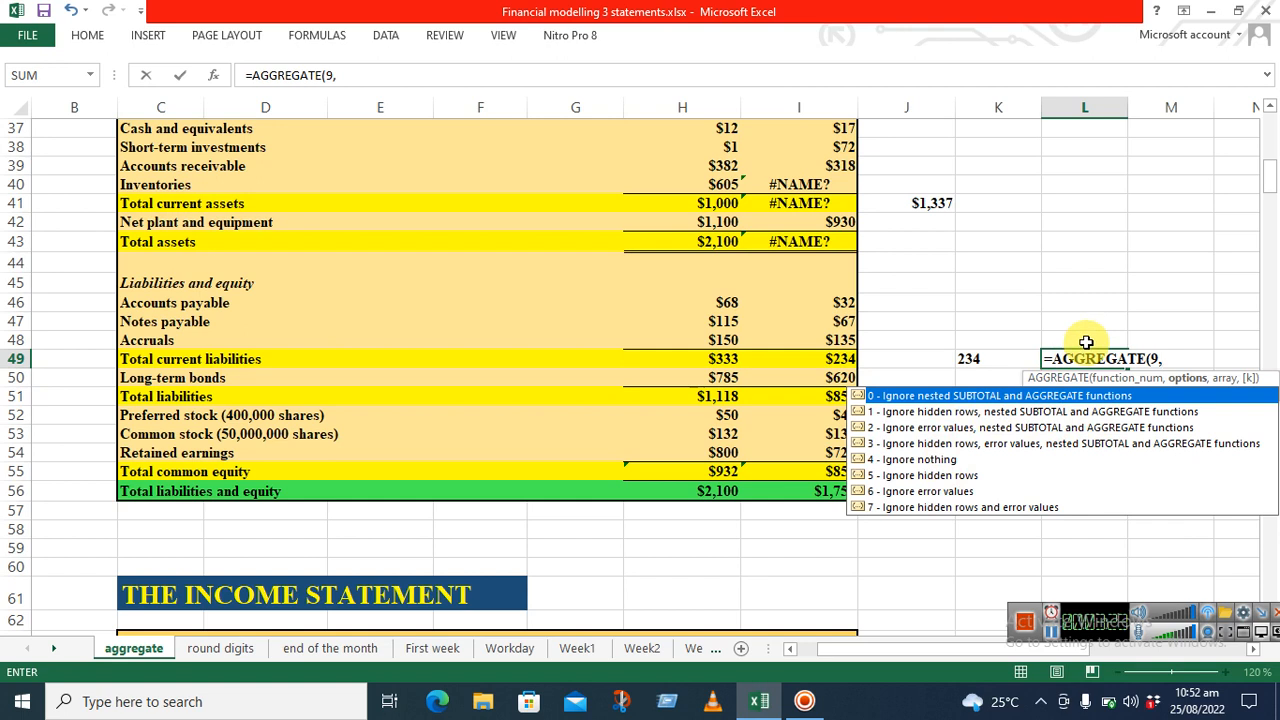
key("BackSpace")
key("BackSpace")
key("BackSpace")
key("BackSpace")
key("BackSpace")
key("BackSpace")
key("BackSpace")
key("BackSpace")
key("BackSpace")
key("BackSpace")
key("BackSpace")
key("BackSpace")
key("BackSpace")
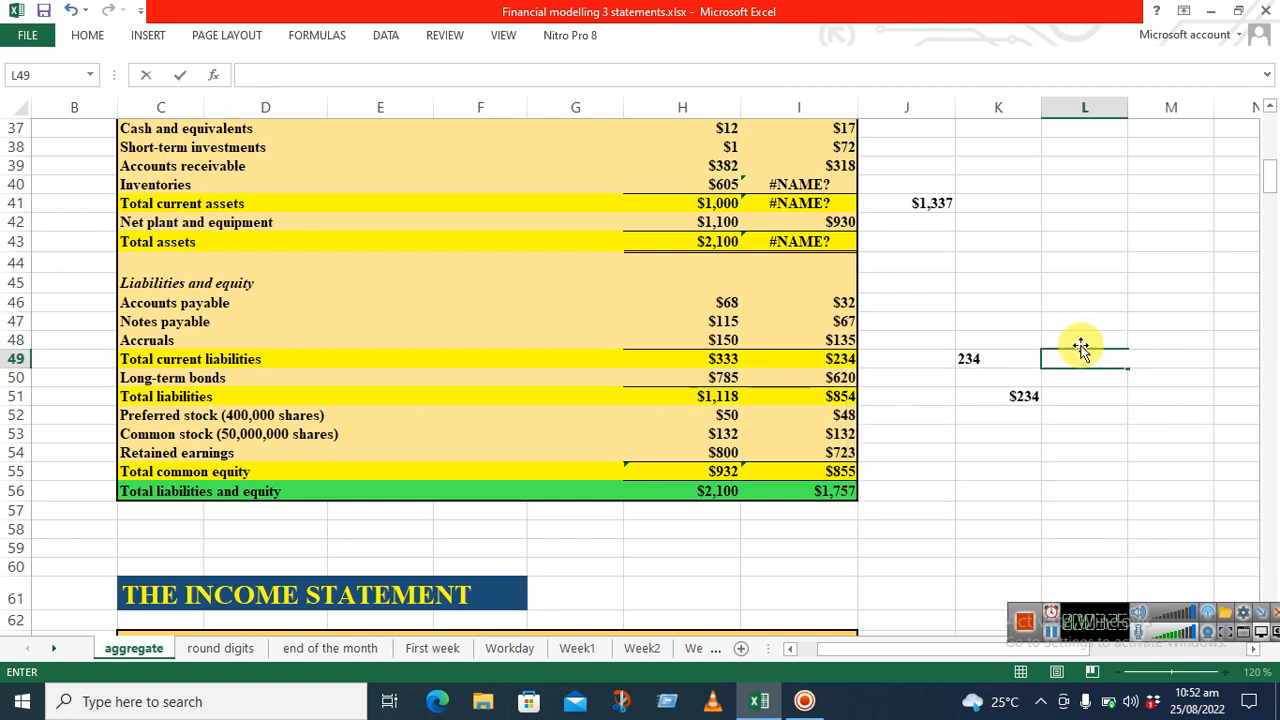
left_click(983, 361)
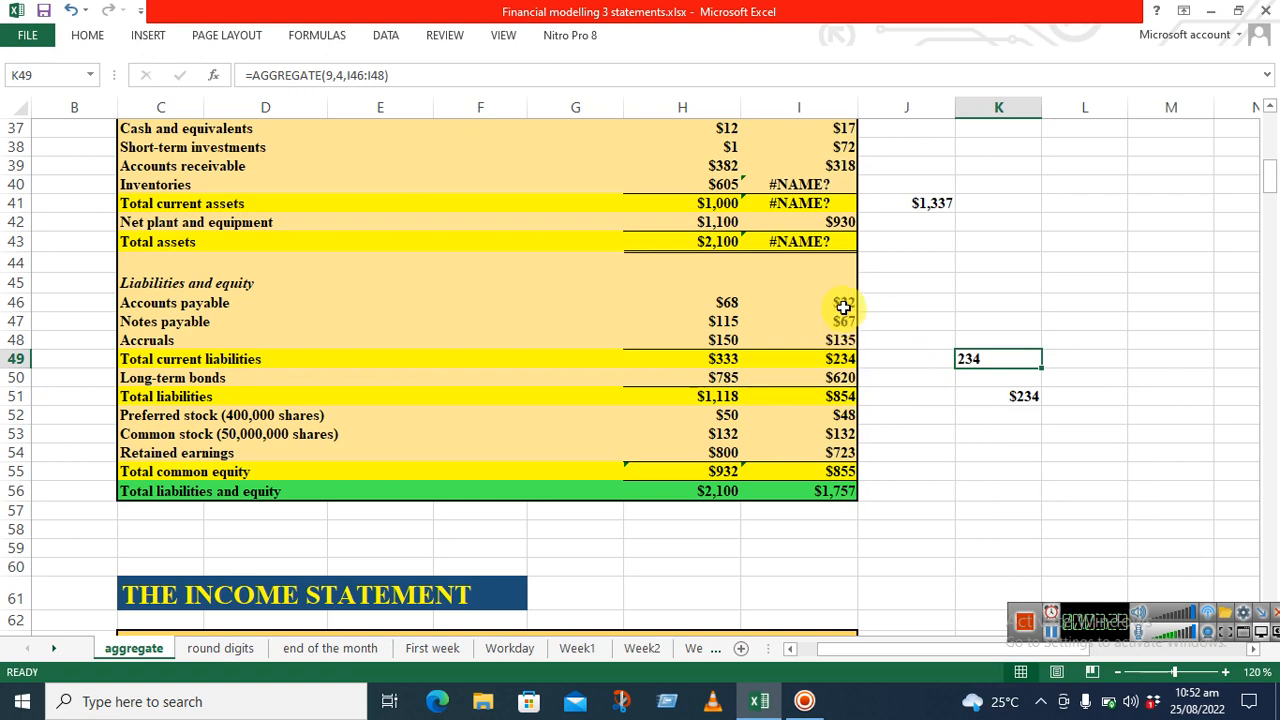
Step: Replace the content of cell J41 with a SUM formula over the 2018 asset range I37:I43
left_click(1268, 106)
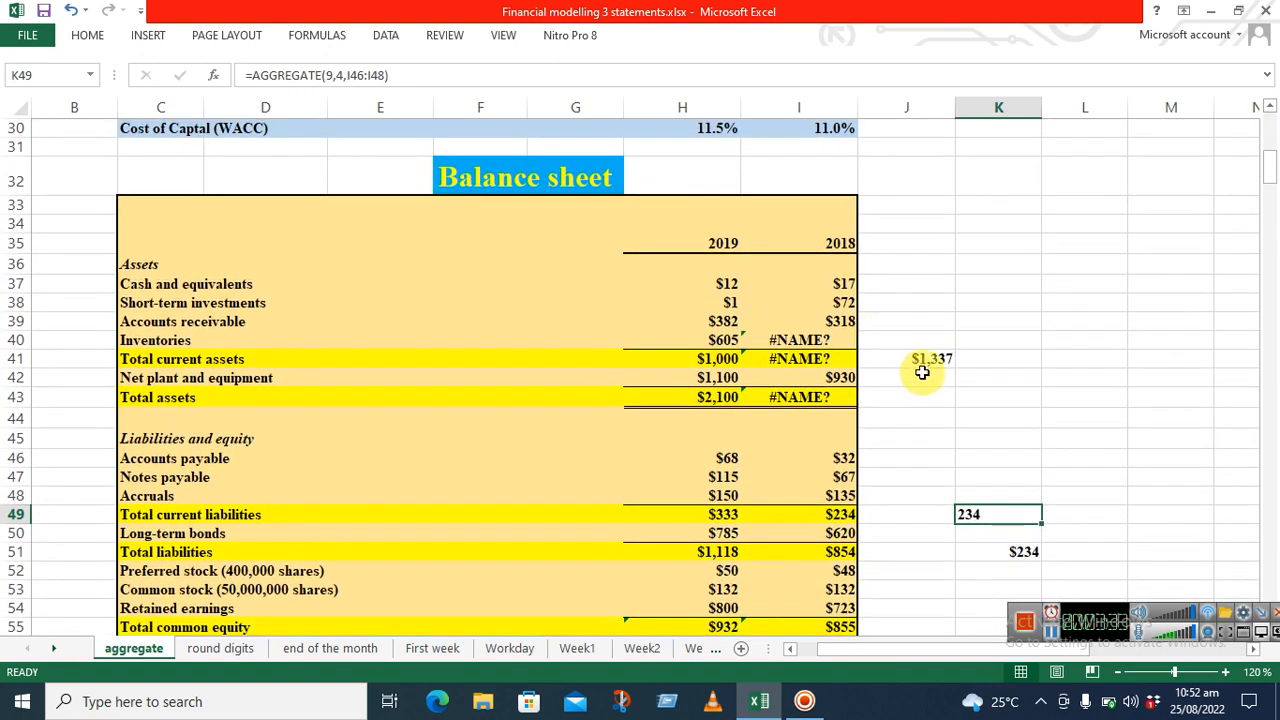
left_click(915, 357)
key("Delete")
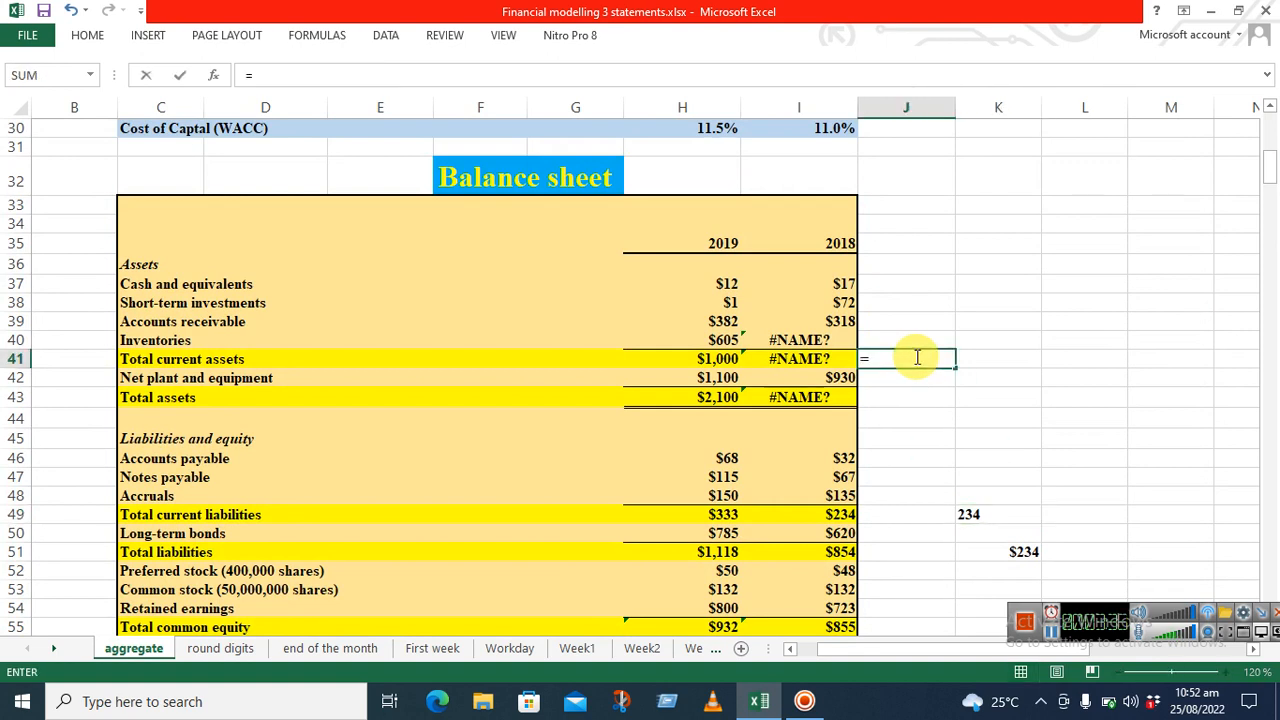
type("=sum")
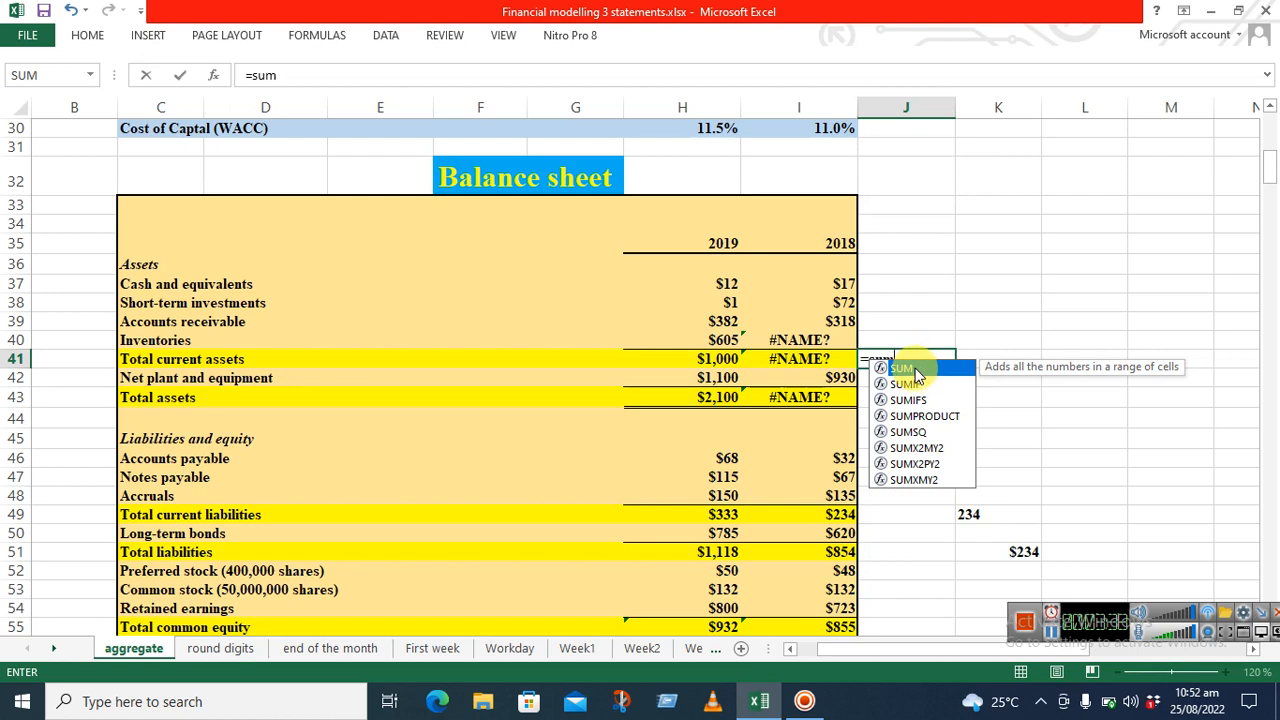
double_click(906, 368)
left_click_drag(832, 284, 835, 397)
key("Return")
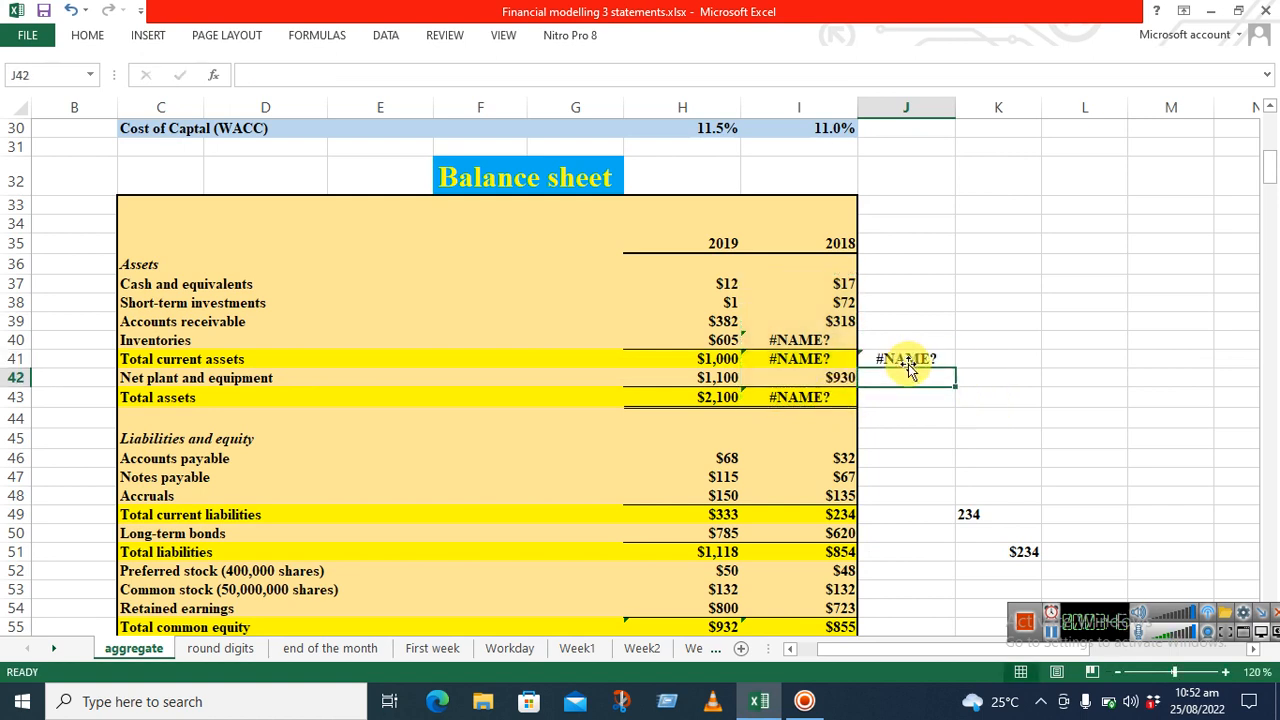
Step: Replace the SUM formula in cell J41 with the start of an AGGREGATE formula using function 9 - SUM
left_click(906, 360)
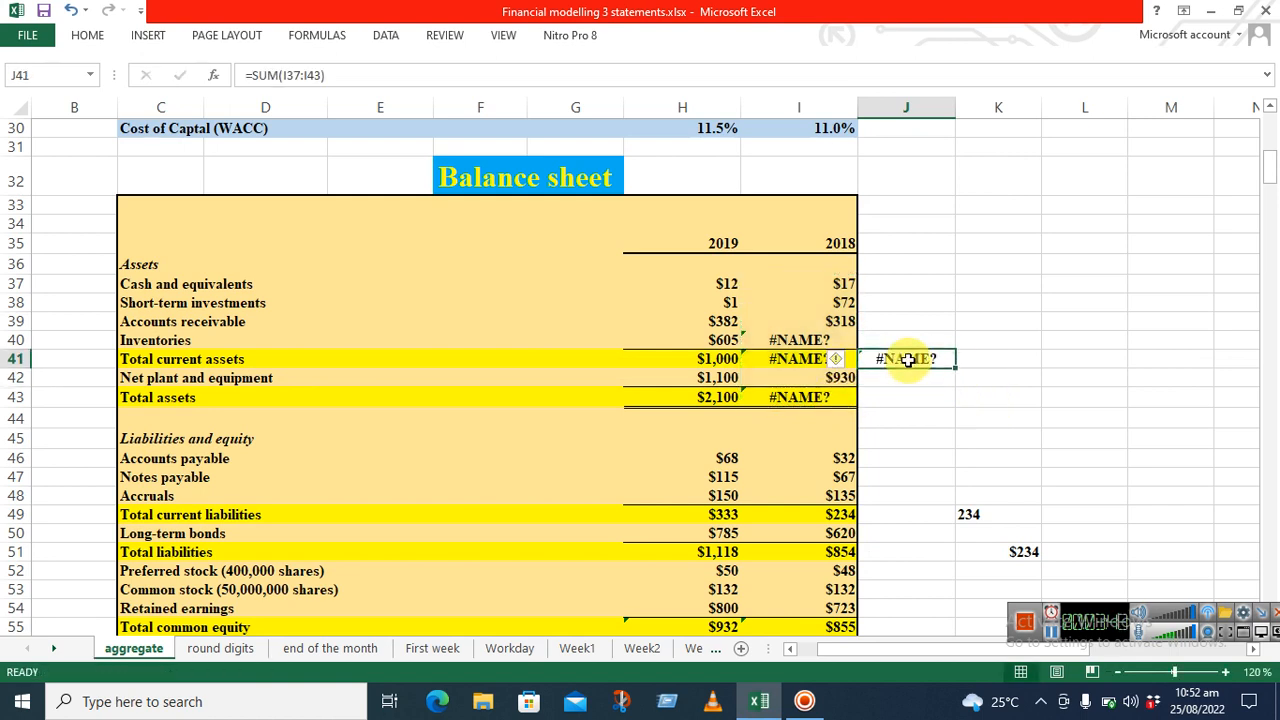
key("BackSpace")
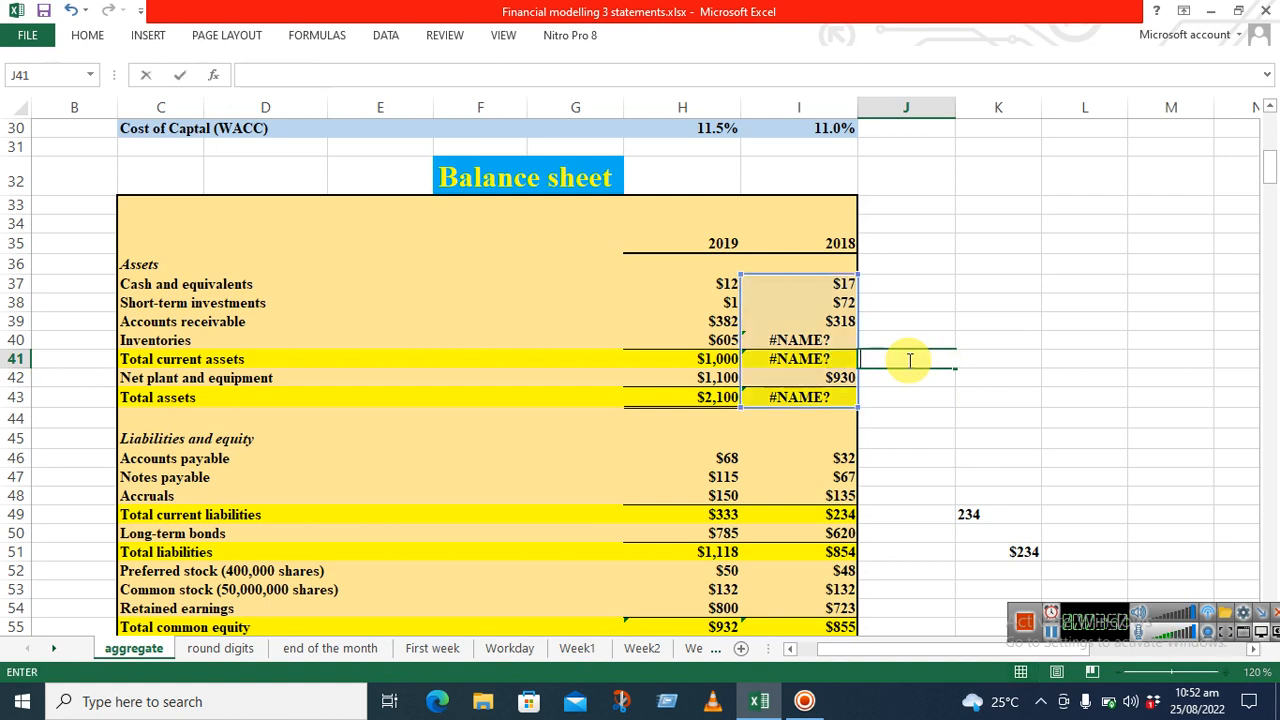
type("=")
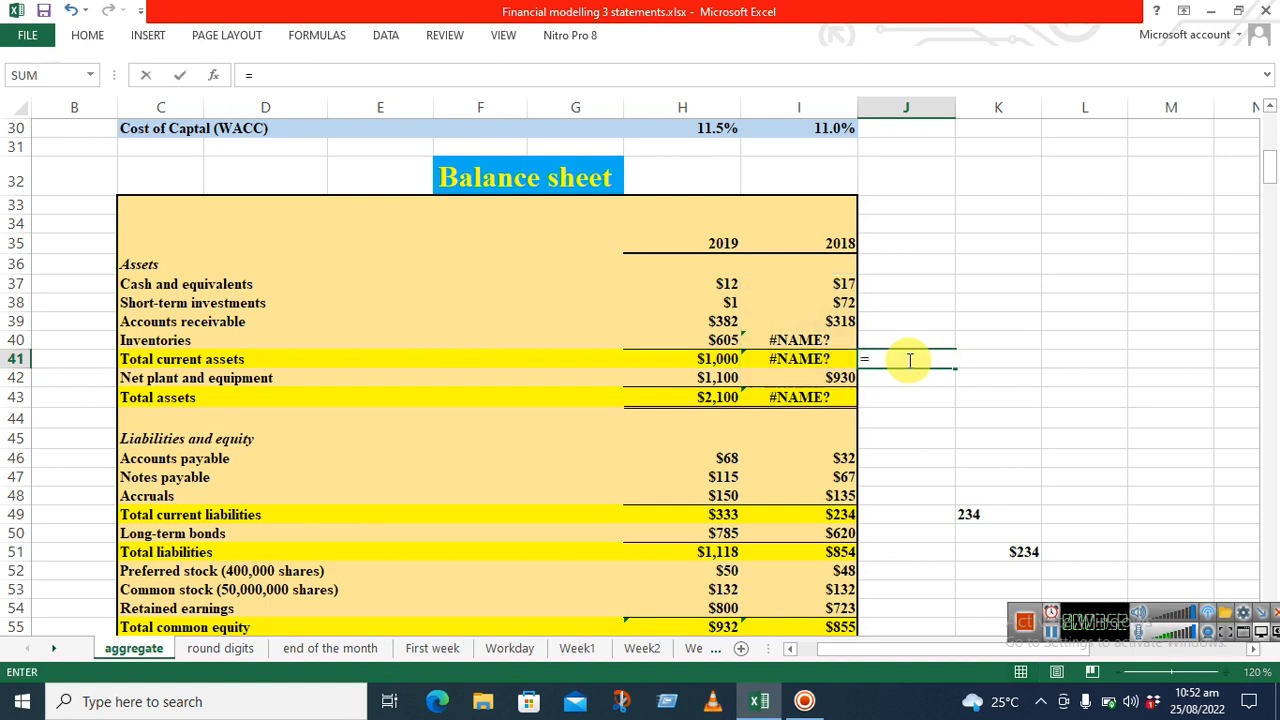
type("aggre")
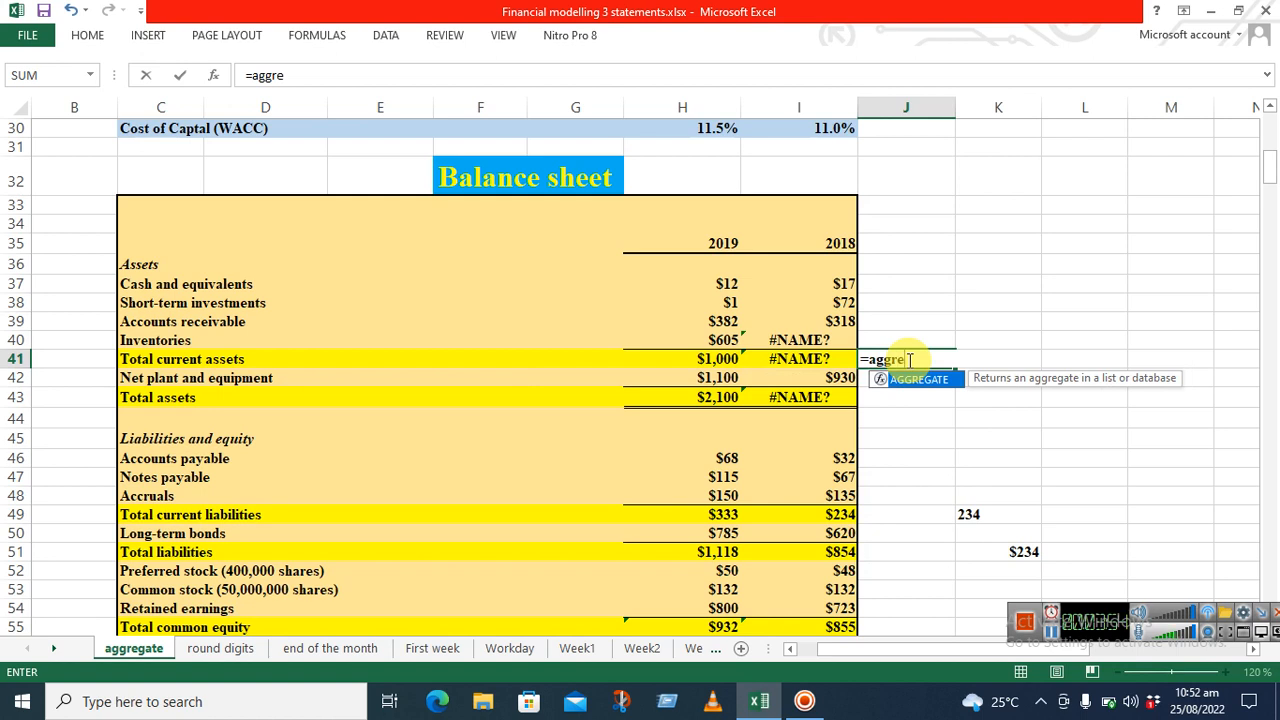
double_click(918, 380)
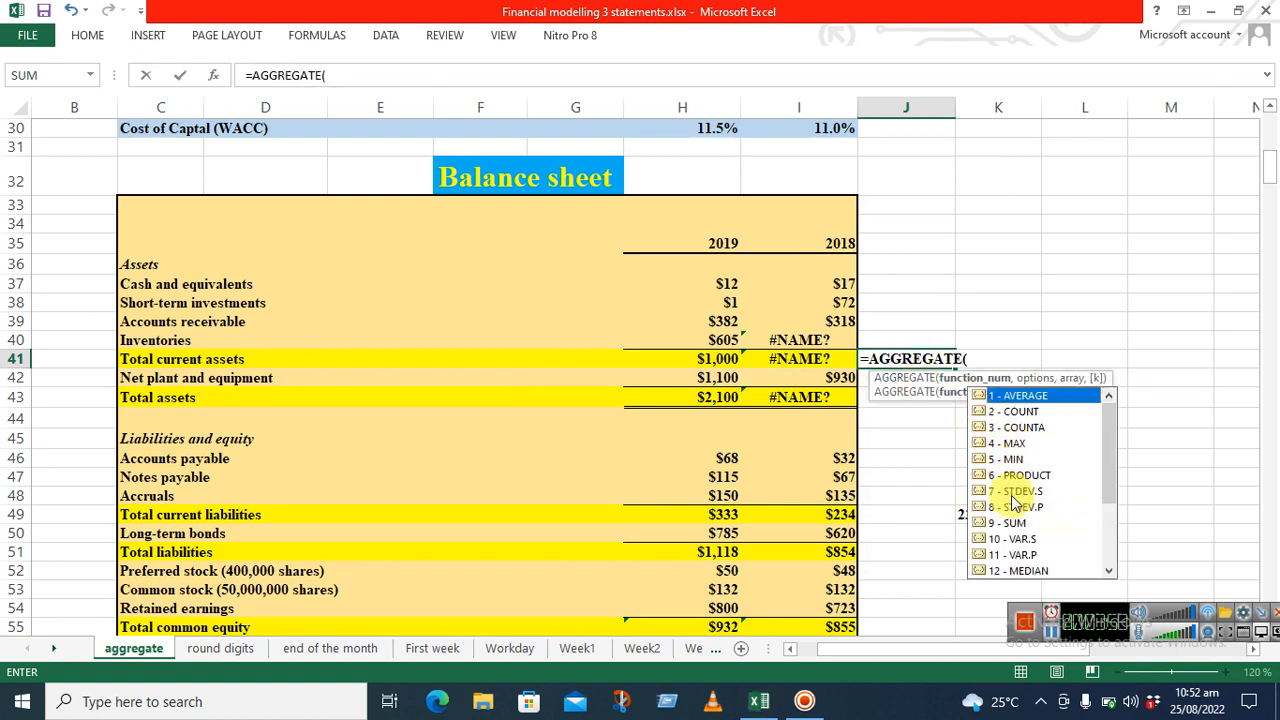
double_click(1015, 523)
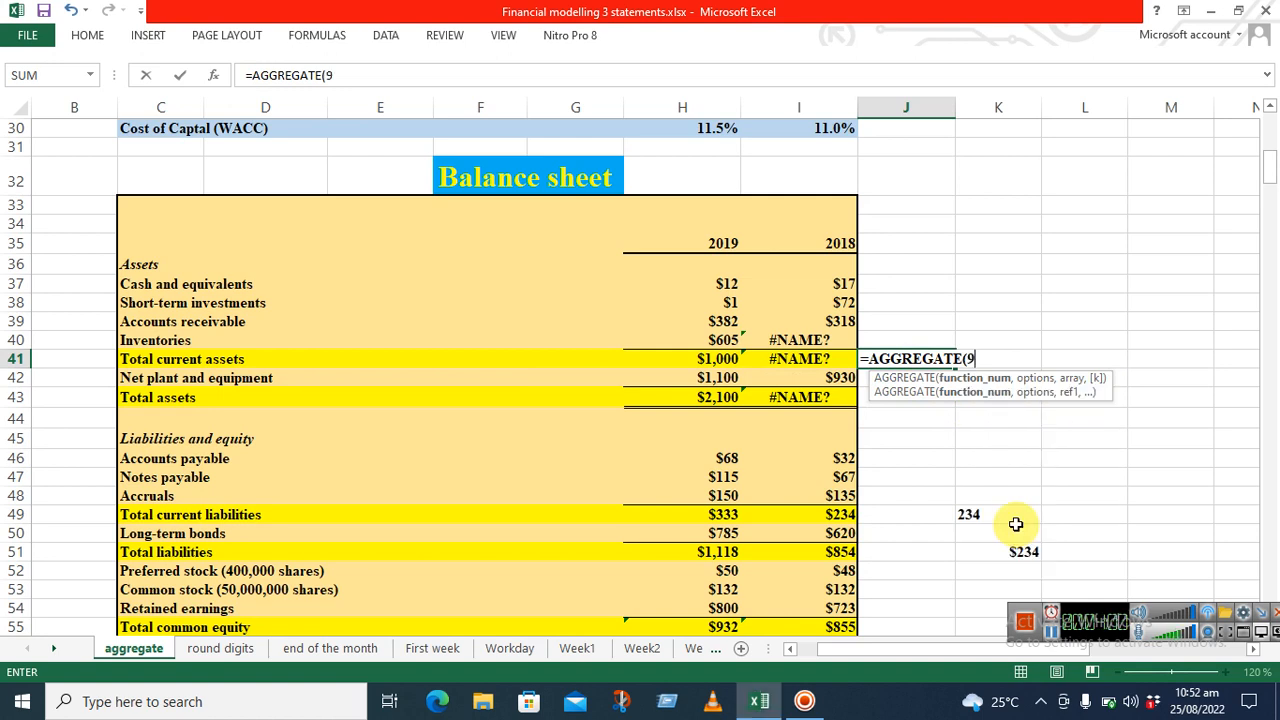
Step: Complete the AGGREGATE formula with option 3, ignoring hidden rows, error values and nested SUBTOTAL and AGGREGATE functions, over the 2018 asset range I37:I43
type(",")
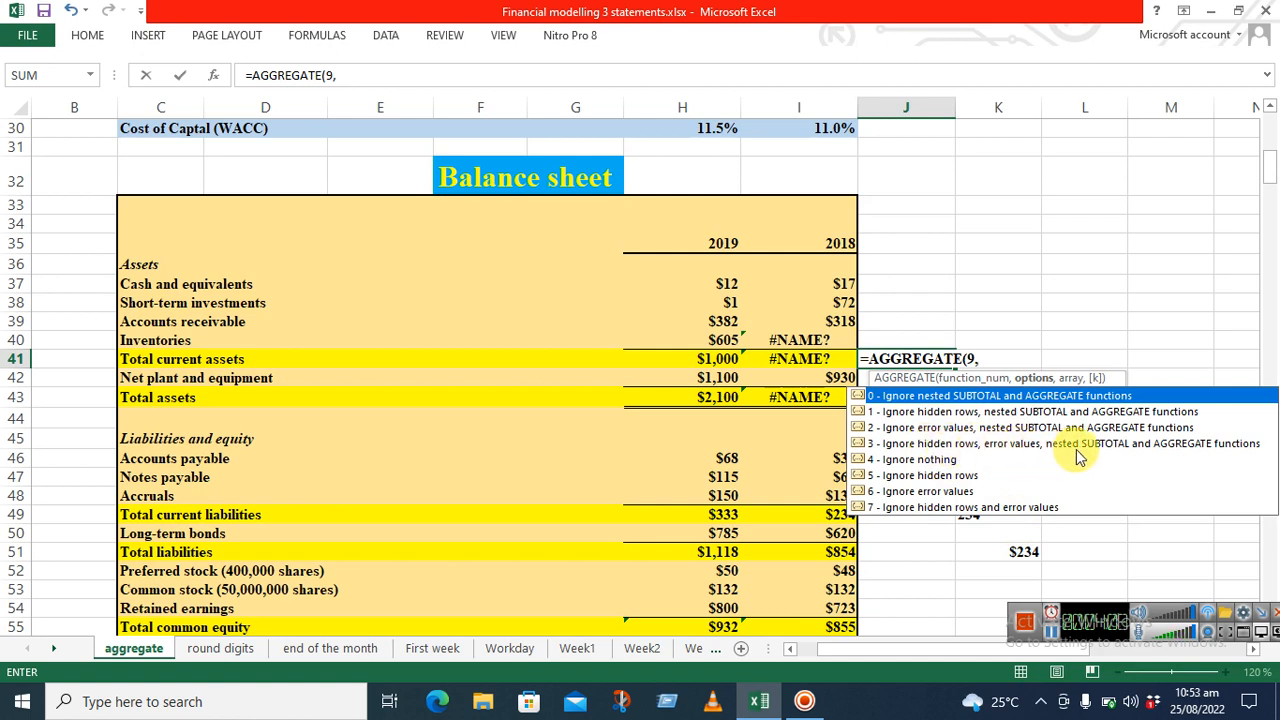
double_click(1188, 444)
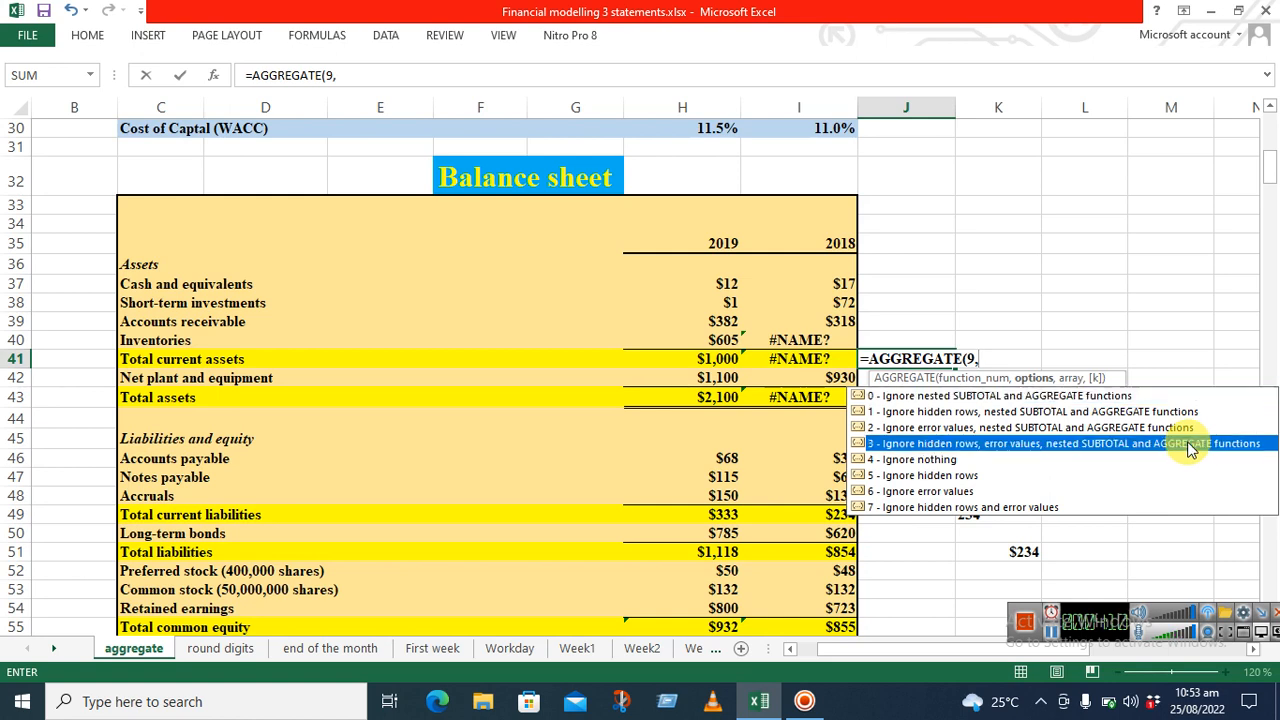
type(",")
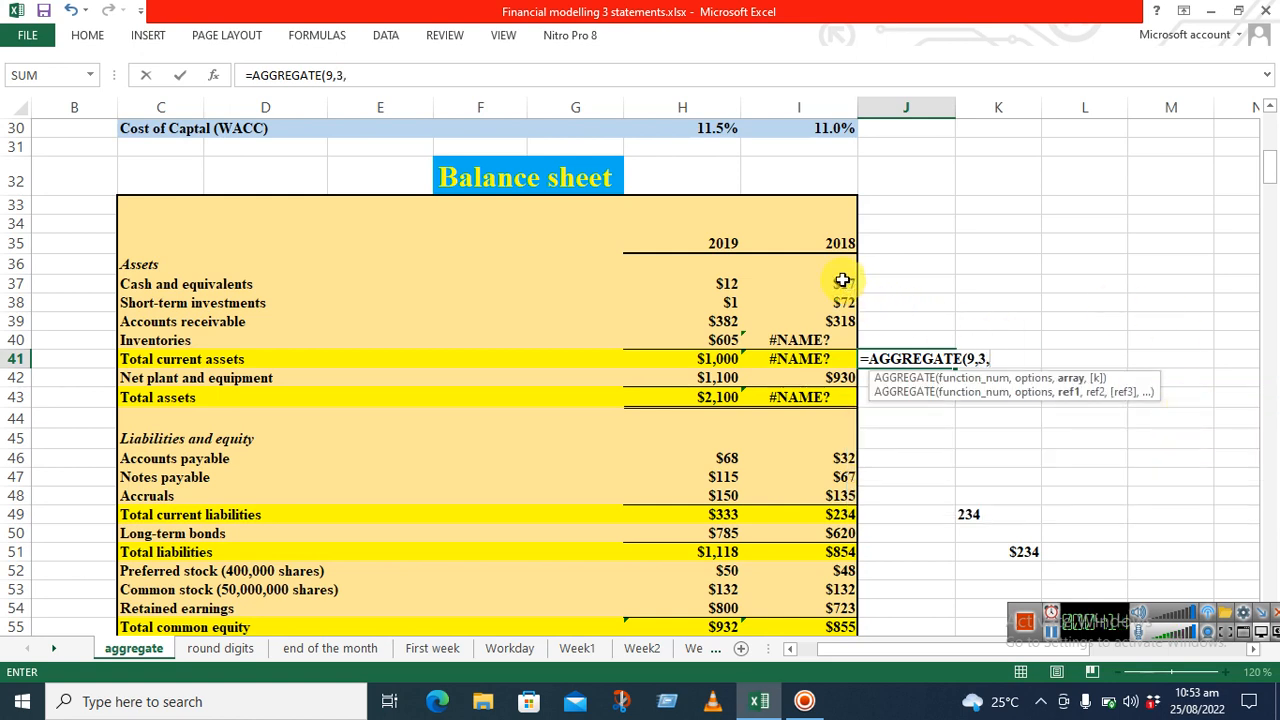
left_click_drag(843, 280, 846, 397)
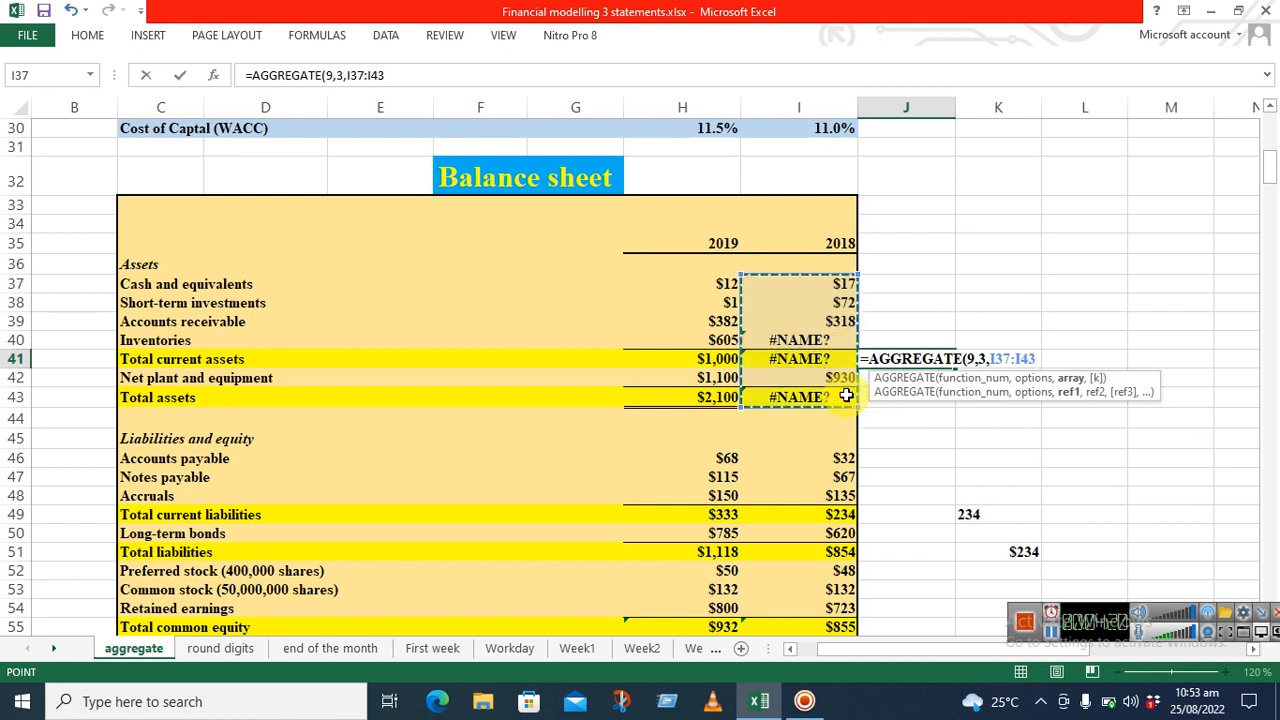
type(")")
key("Return")
key("Up")
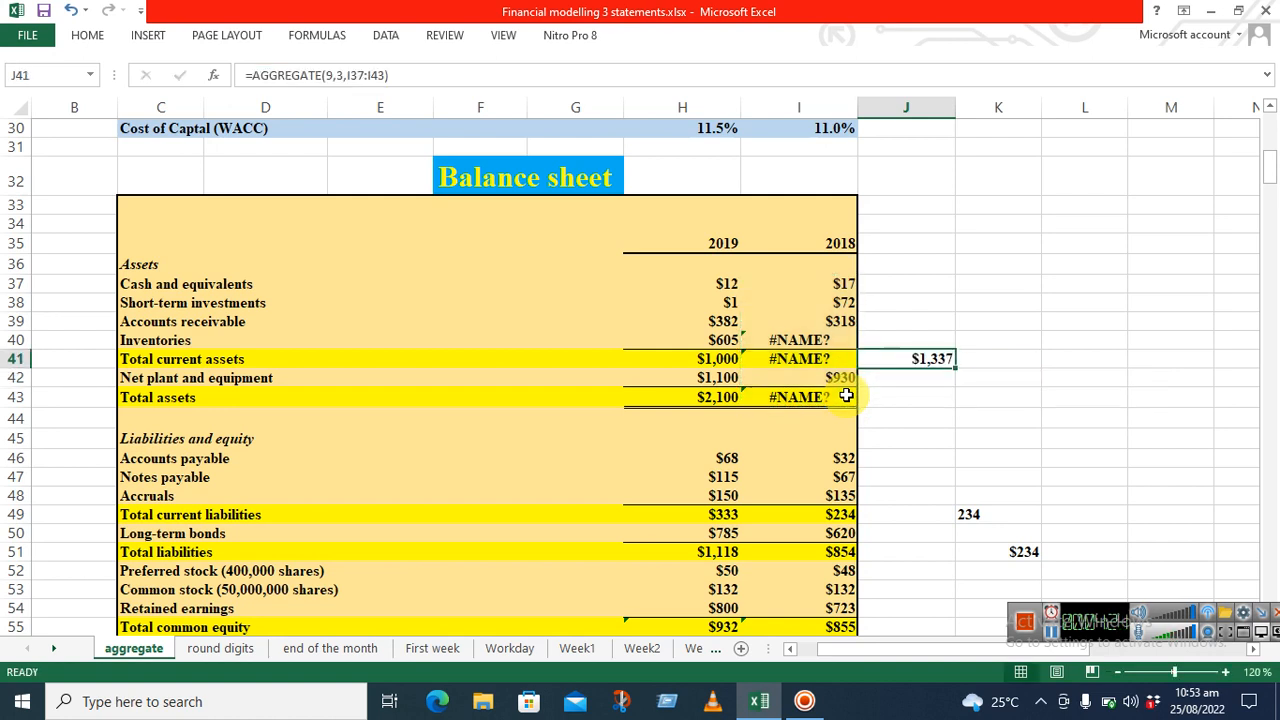